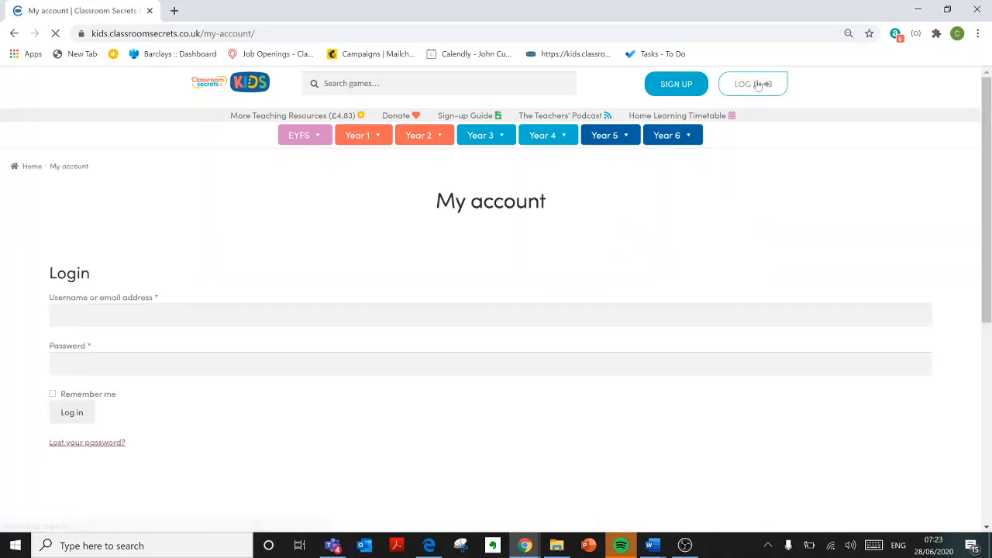
Step: Sign in to the teacher account and scroll through the Personalised Learning Programmes on the dashboard
{"action": "left_click", "coordinate": [72, 412]}
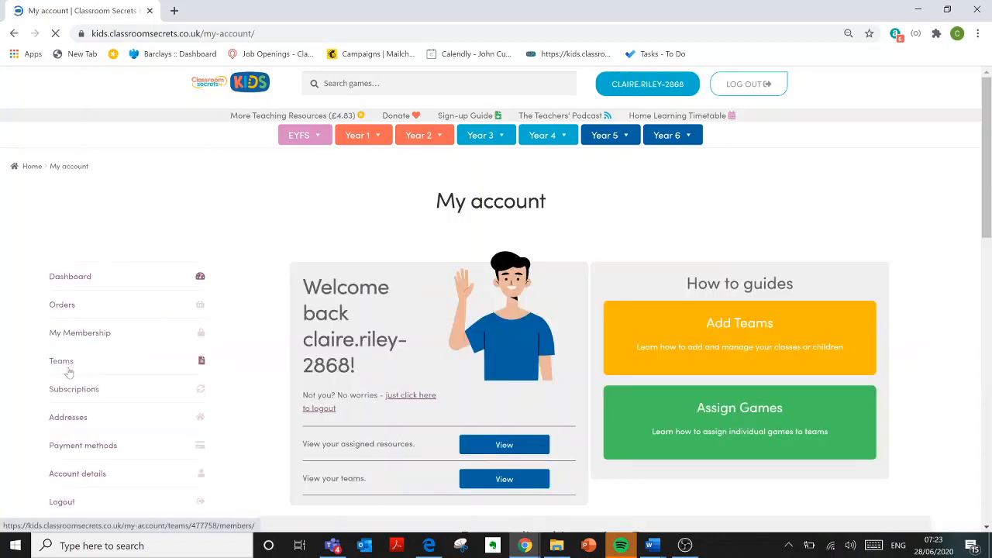
{"action": "scroll", "coordinate": [547, 242], "scroll_direction": "down", "scroll_amount": 4}
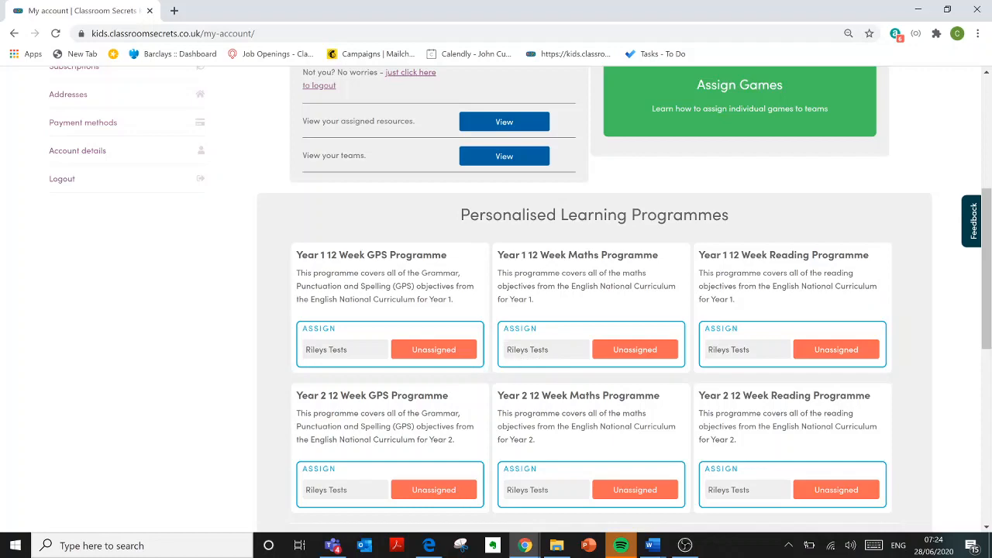
{"action": "scroll", "coordinate": [550, 355], "scroll_direction": "down", "scroll_amount": 3}
{"action": "scroll", "coordinate": [551, 355], "scroll_direction": "up", "scroll_amount": 7}
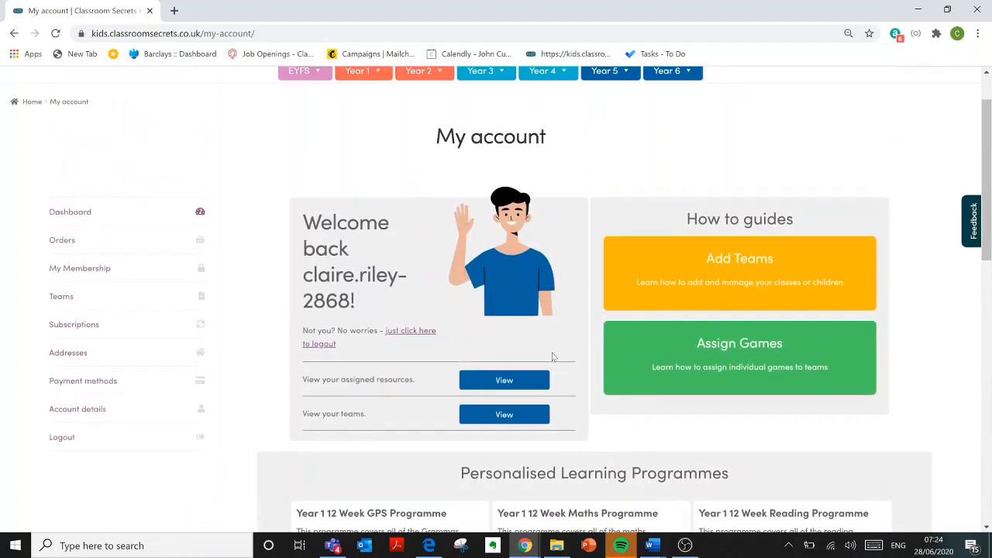
Step: Open the Rileys Tests team page and review its Programmes assignment table
{"action": "left_click", "coordinate": [63, 299]}
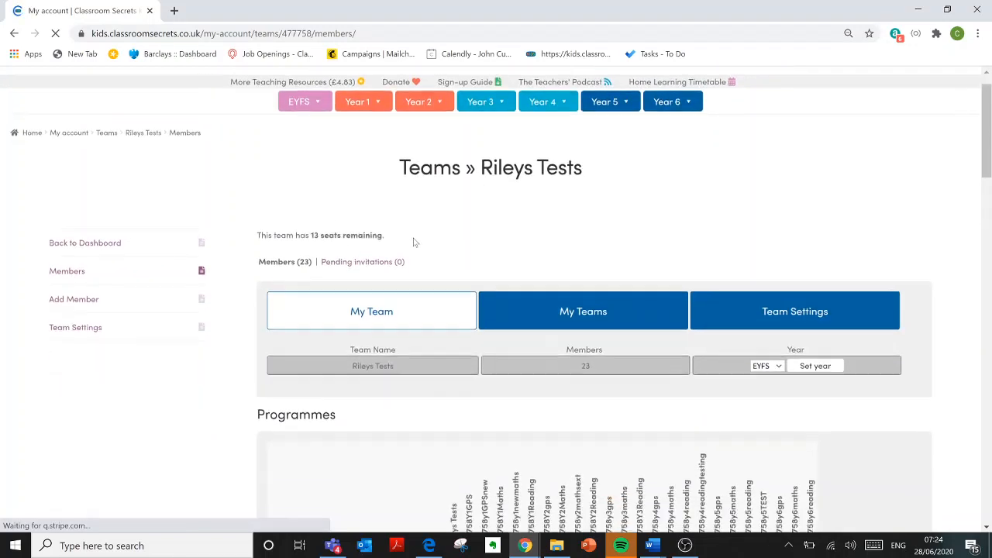
{"action": "scroll", "coordinate": [414, 242], "scroll_direction": "down", "scroll_amount": 2}
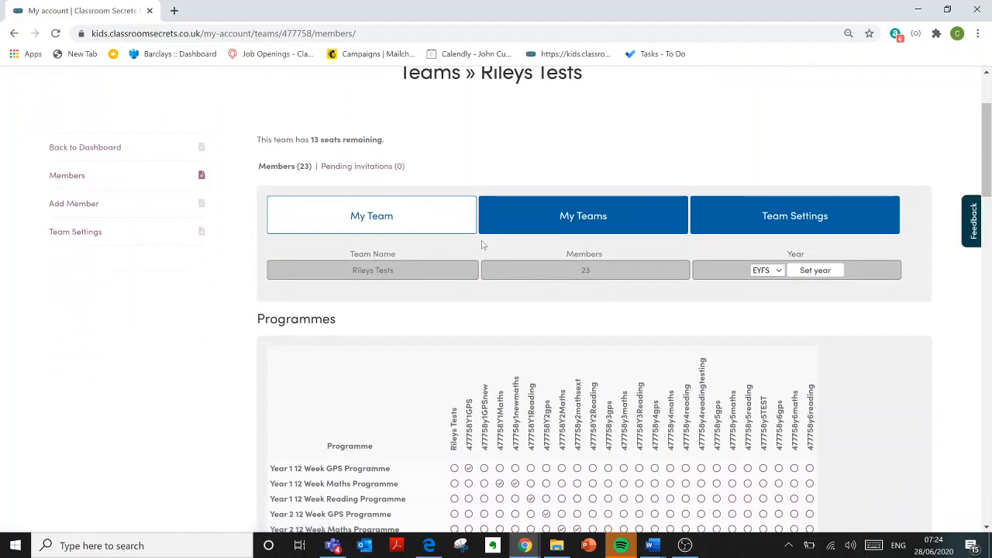
{"action": "scroll", "coordinate": [481, 245], "scroll_direction": "down", "scroll_amount": 1}
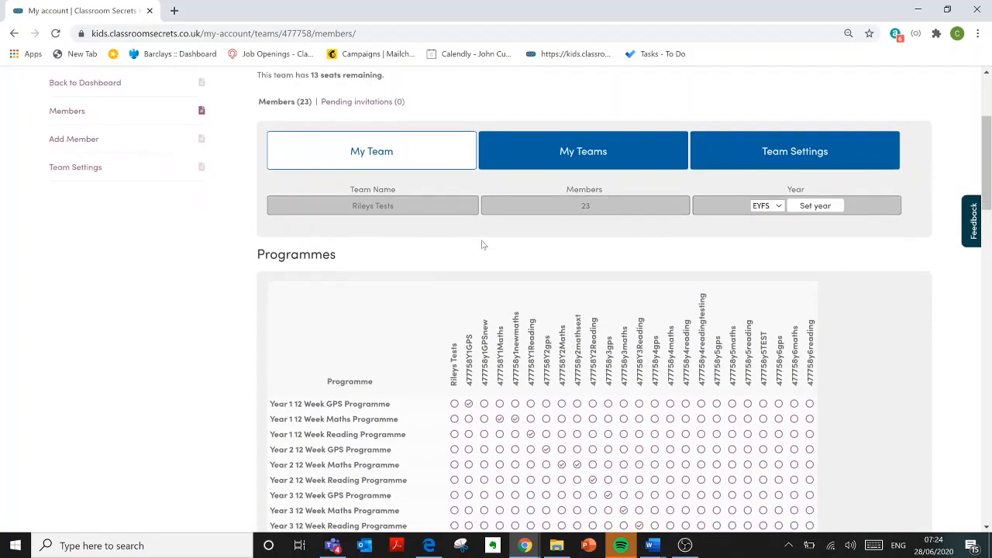
{"action": "scroll", "coordinate": [481, 245], "scroll_direction": "down", "scroll_amount": 1}
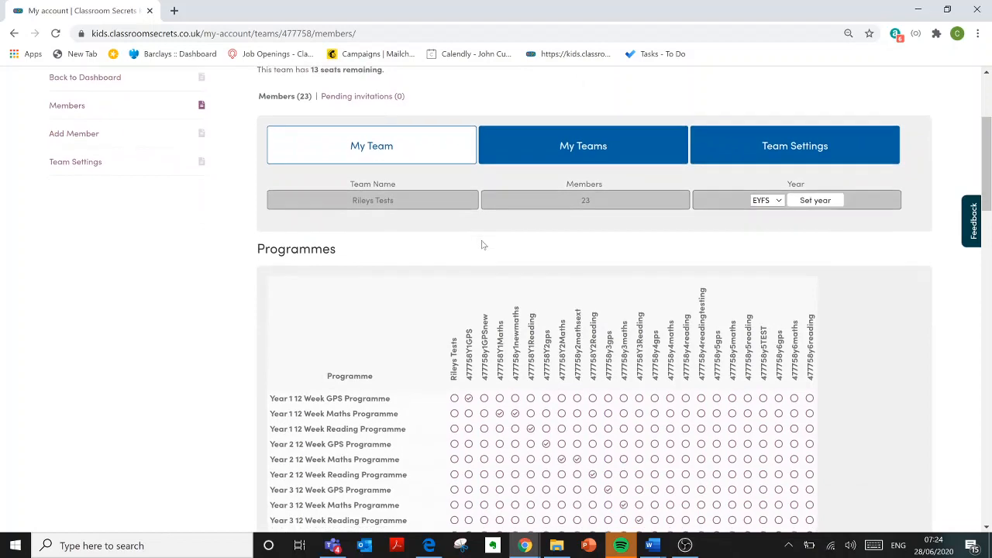
{"action": "scroll", "coordinate": [481, 245], "scroll_direction": "up", "scroll_amount": 2}
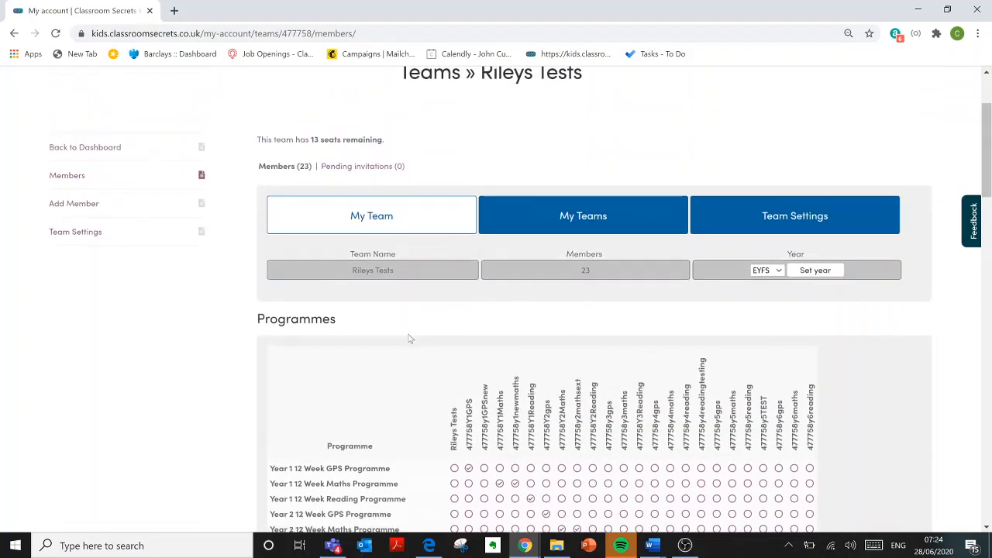
{"action": "scroll", "coordinate": [409, 339], "scroll_direction": "down", "scroll_amount": 4}
{"action": "scroll", "coordinate": [409, 339], "scroll_direction": "down", "scroll_amount": 2}
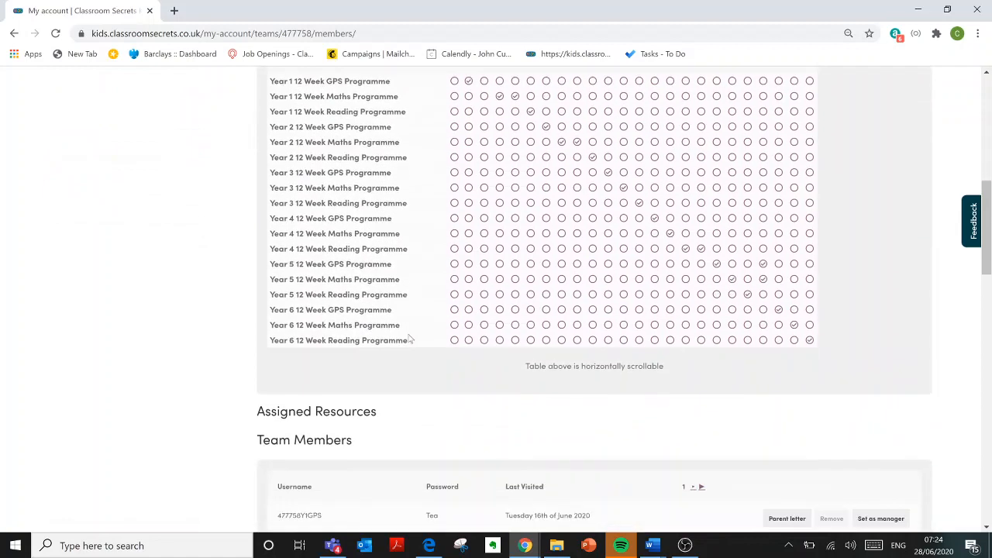
{"action": "scroll", "coordinate": [408, 339], "scroll_direction": "up", "scroll_amount": 2}
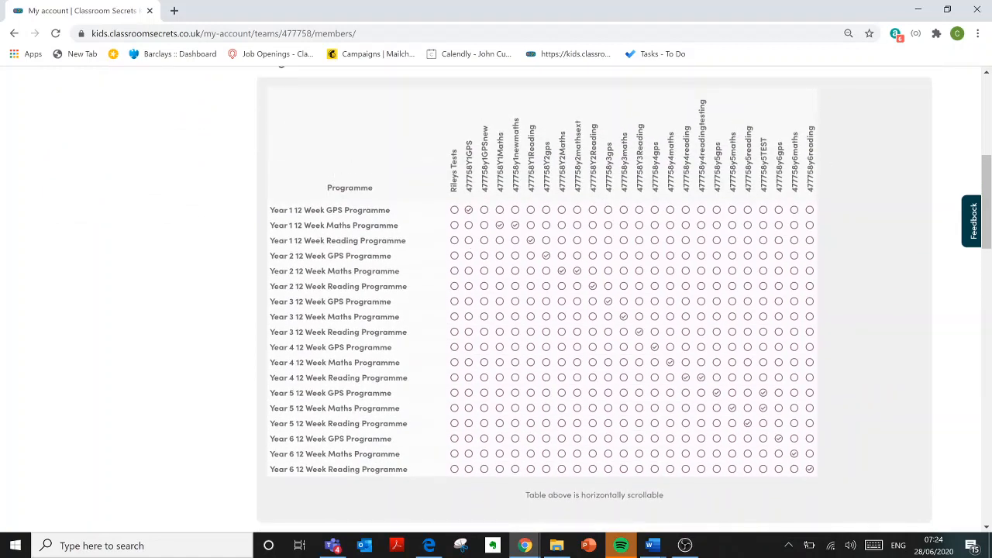
{"action": "scroll", "coordinate": [416, 241], "scroll_direction": "up", "scroll_amount": 1}
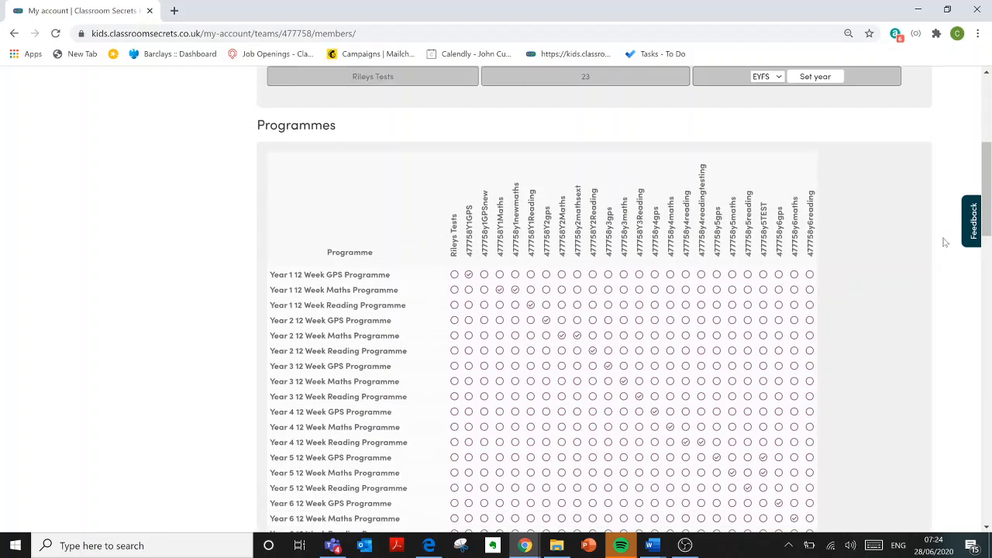
Step: Look through the Team Members list, then start adding a new team member
{"action": "scroll", "coordinate": [635, 178], "scroll_direction": "up", "scroll_amount": 1}
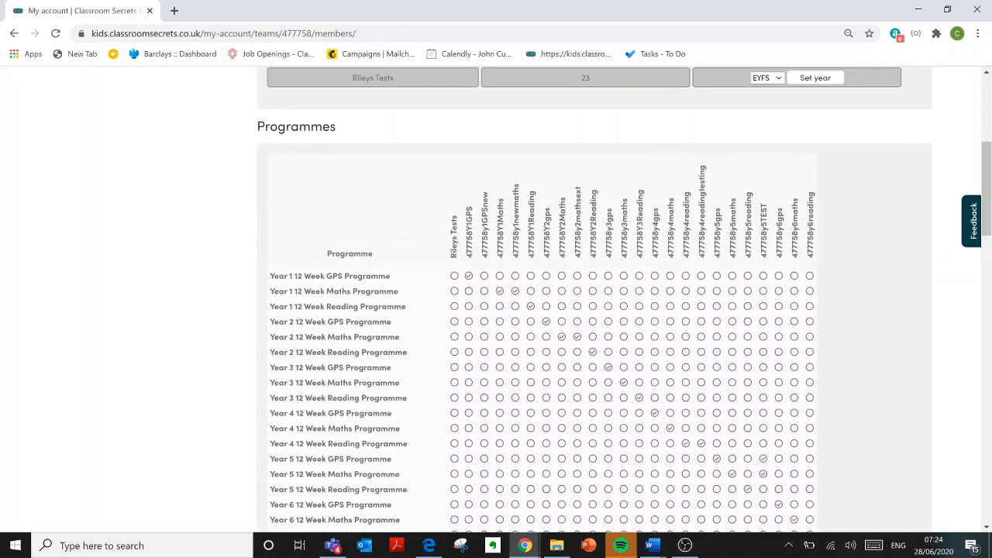
{"action": "scroll", "coordinate": [637, 198], "scroll_direction": "down", "scroll_amount": 2}
{"action": "scroll", "coordinate": [637, 200], "scroll_direction": "down", "scroll_amount": 4}
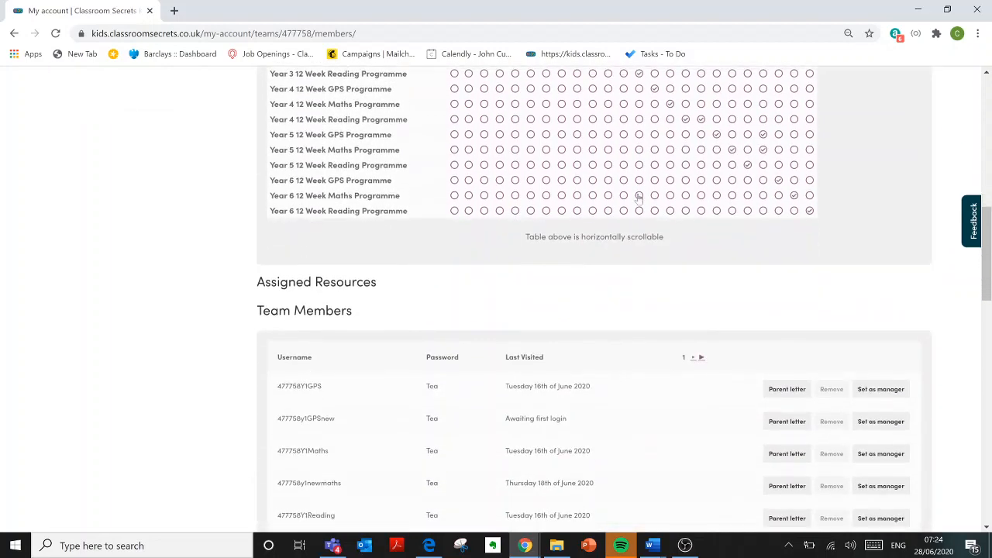
{"action": "scroll", "coordinate": [638, 199], "scroll_direction": "up", "scroll_amount": 6}
{"action": "scroll", "coordinate": [643, 197], "scroll_direction": "up", "scroll_amount": 1}
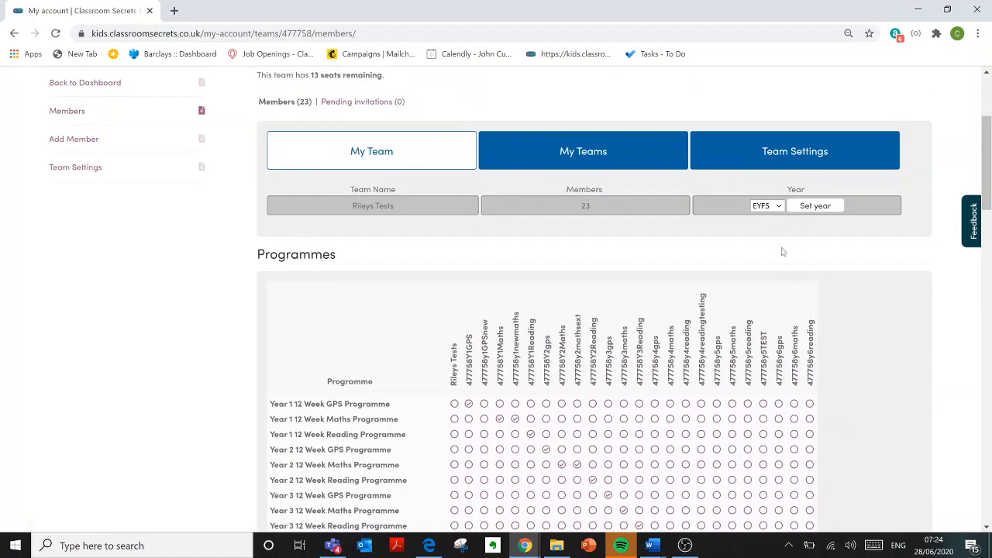
{"action": "scroll", "coordinate": [783, 251], "scroll_direction": "down", "scroll_amount": 10}
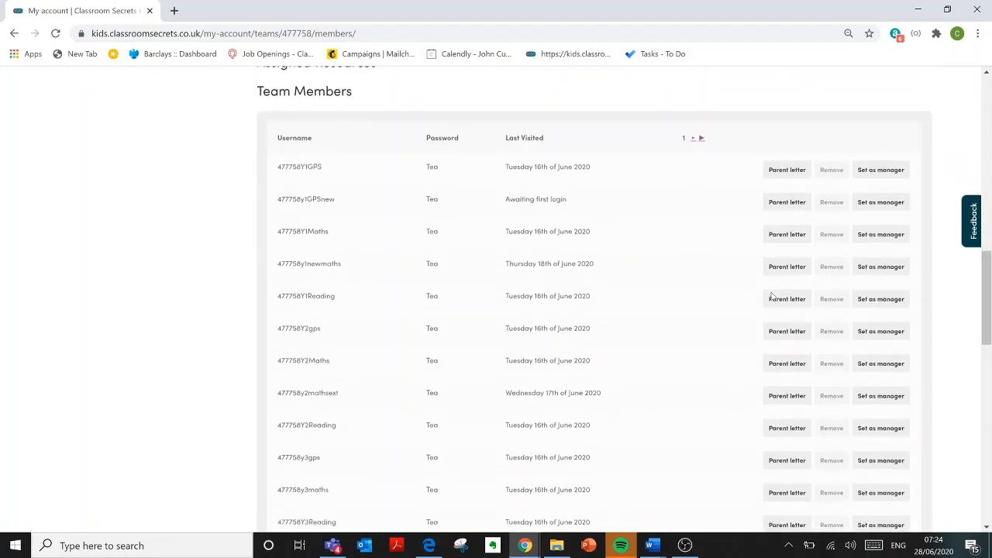
{"action": "scroll", "coordinate": [770, 297], "scroll_direction": "down", "scroll_amount": 8}
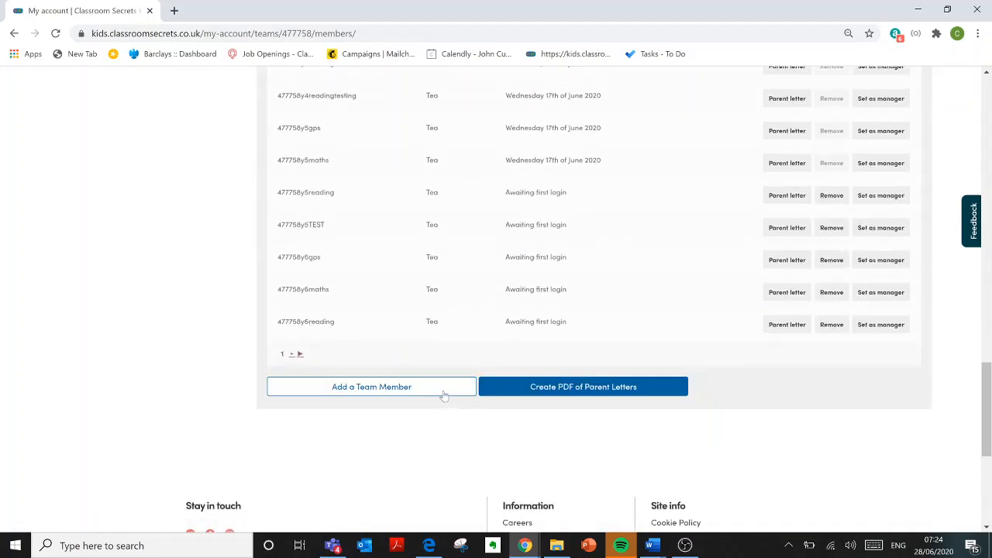
{"action": "left_click", "coordinate": [443, 395]}
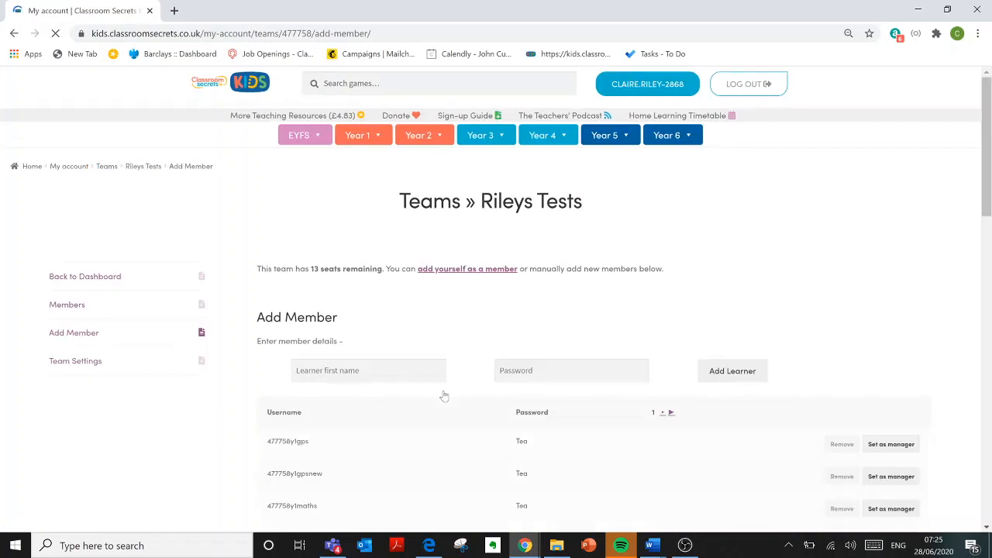
Step: Add a new test learner to Rileys Tests with a username and password
{"action": "left_click", "coordinate": [433, 370]}
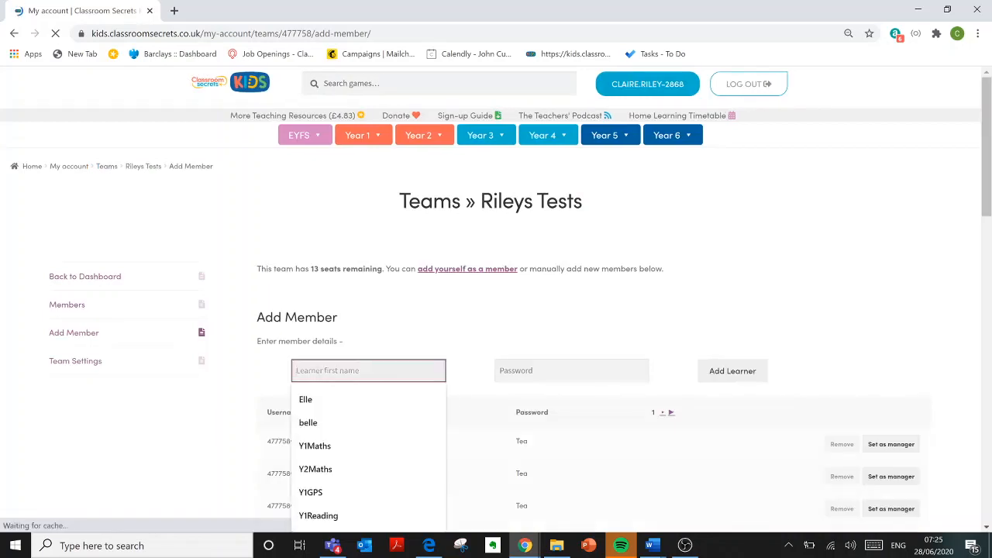
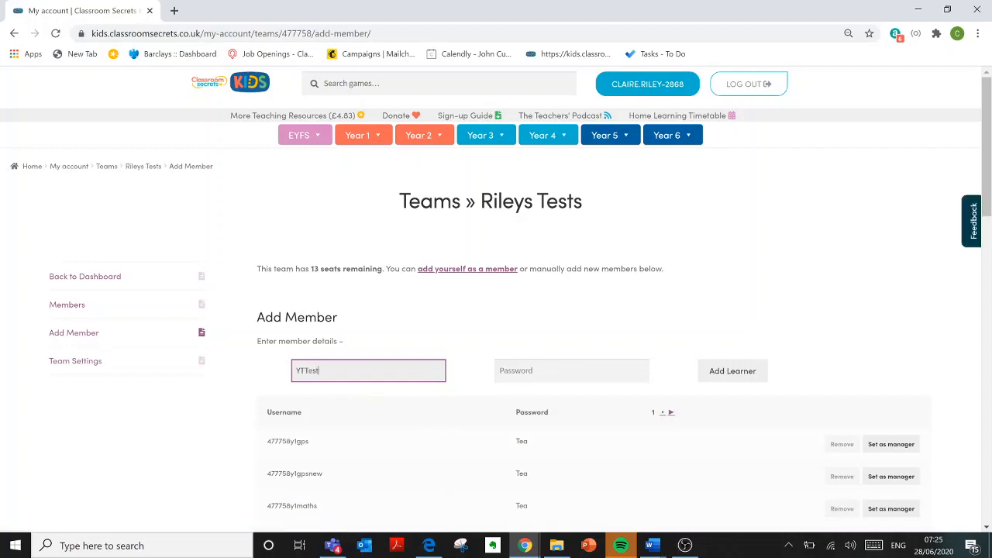
{"action": "key", "text": "Tab"}
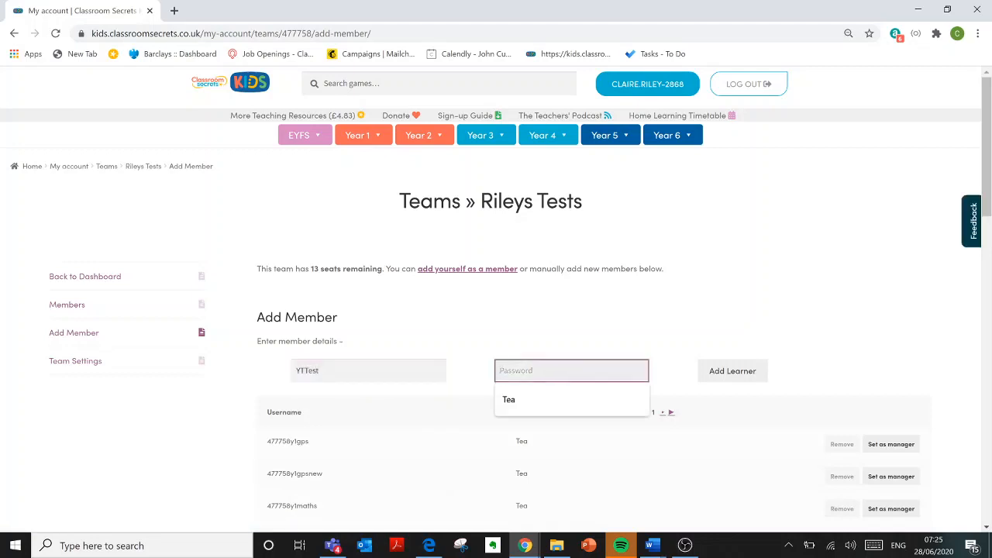
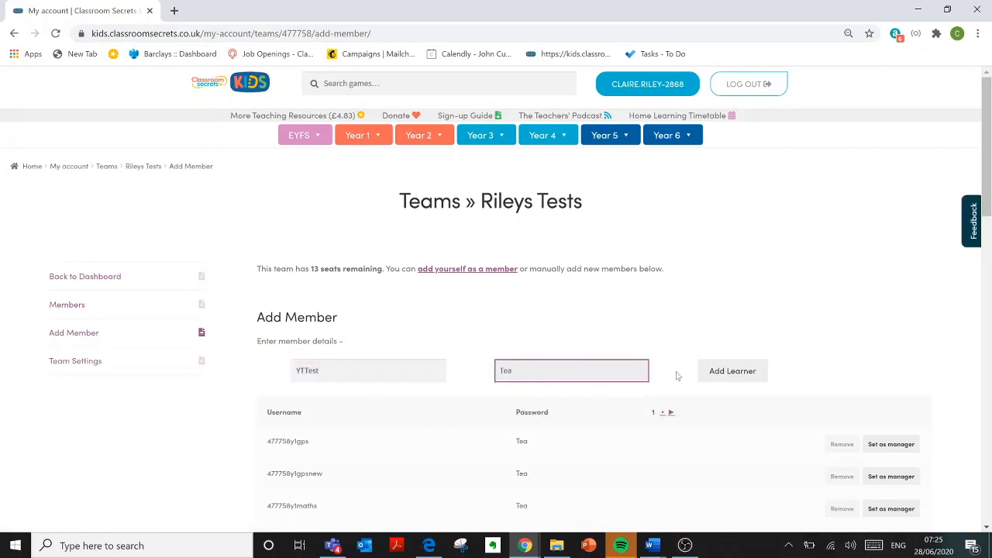
{"action": "left_click", "coordinate": [729, 375]}
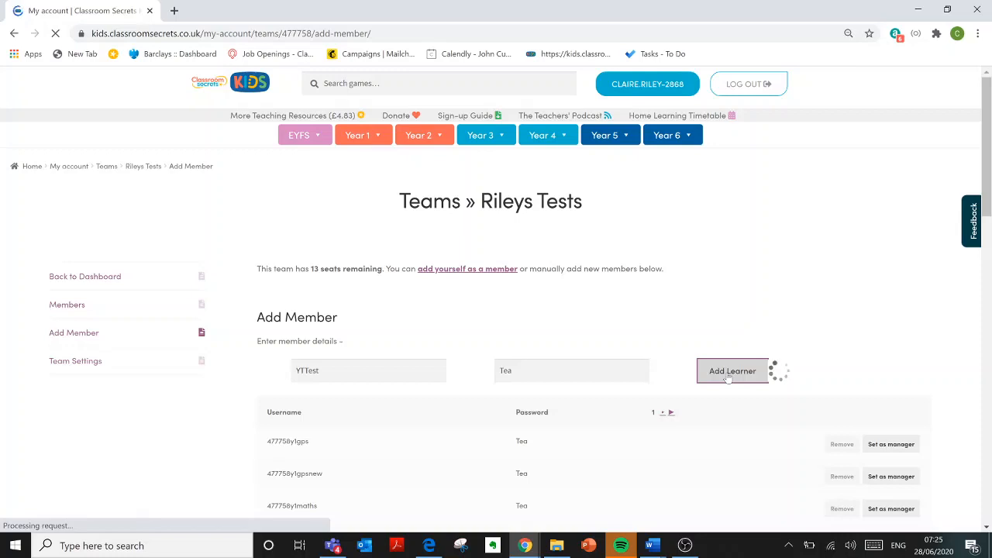
{"action": "scroll", "coordinate": [629, 296], "scroll_direction": "down", "scroll_amount": 15}
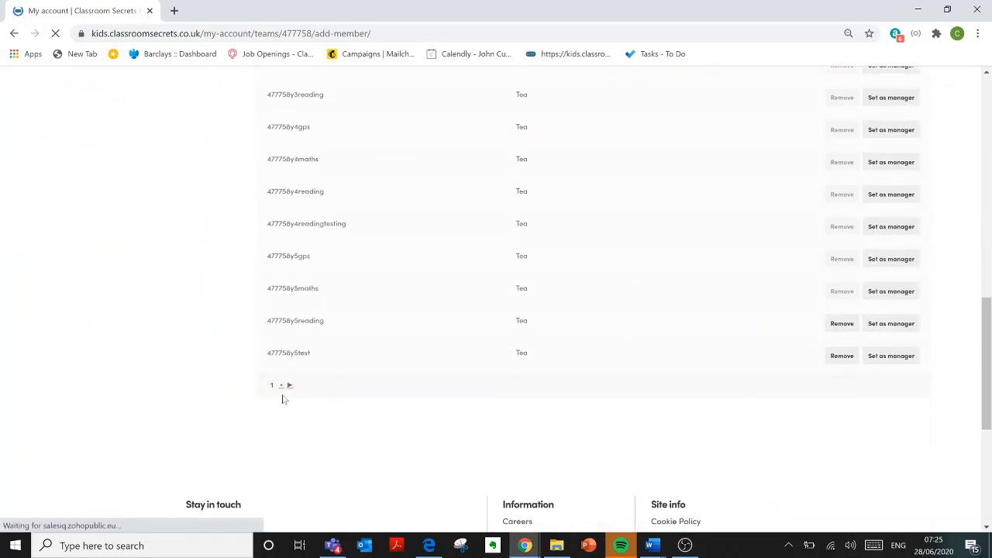
Step: Find the new learner on the second members page, copy their username, and switch to Edge
{"action": "left_click", "coordinate": [290, 385]}
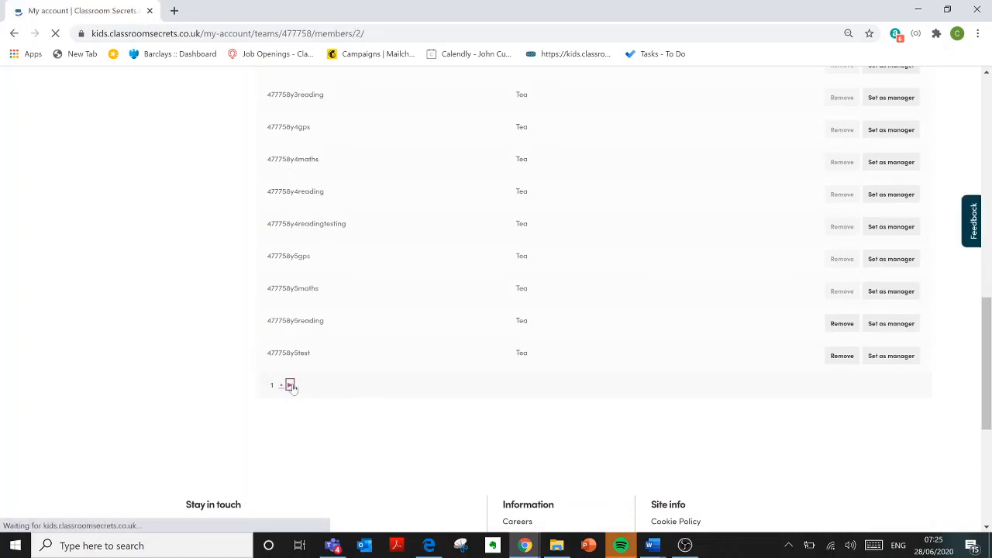
{"action": "scroll", "coordinate": [293, 389], "scroll_direction": "down", "scroll_amount": 10}
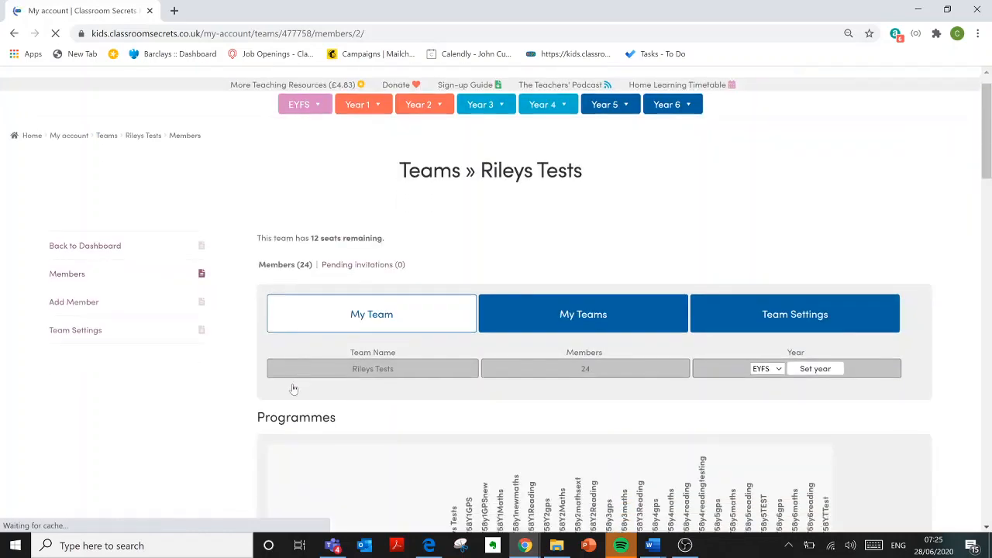
{"action": "scroll", "coordinate": [293, 389], "scroll_direction": "down", "scroll_amount": 5}
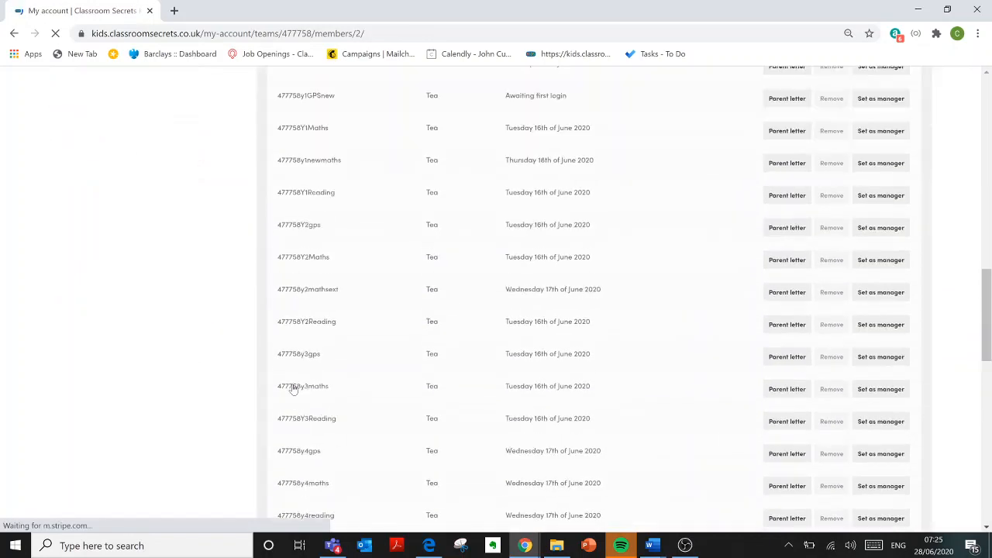
{"action": "scroll", "coordinate": [292, 389], "scroll_direction": "down", "scroll_amount": 4}
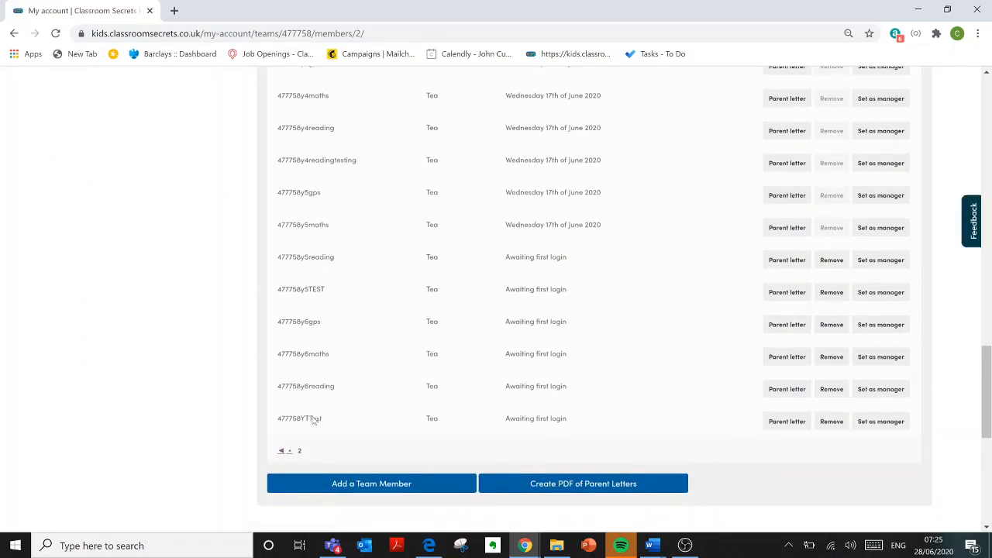
{"action": "left_click_drag", "start_coordinate": [333, 422], "coordinate": [279, 428]}
{"action": "key", "text": "ctrl+c"}
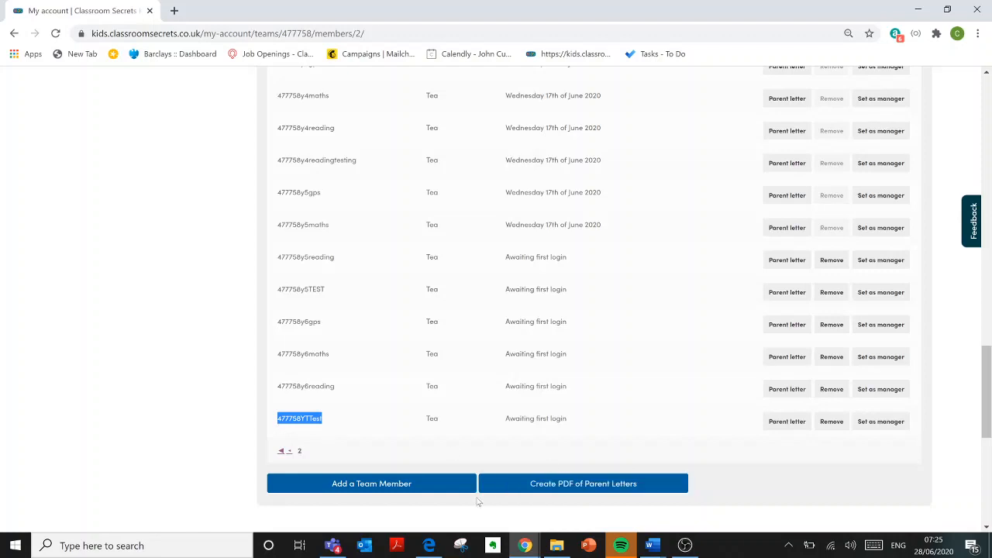
{"action": "left_click", "coordinate": [428, 545]}
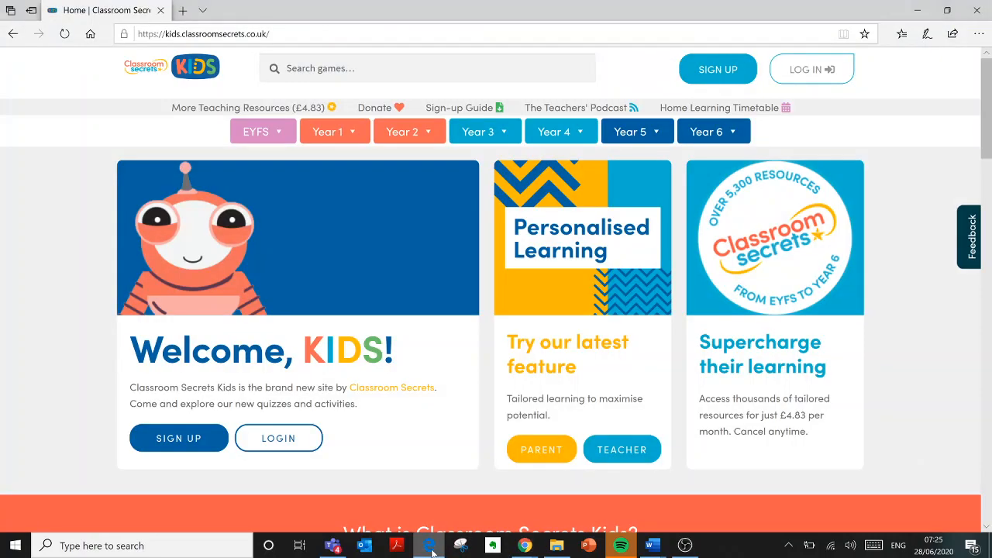
Step: Log in on Edge as the new learner using the copied username and their password
{"action": "left_click", "coordinate": [830, 80]}
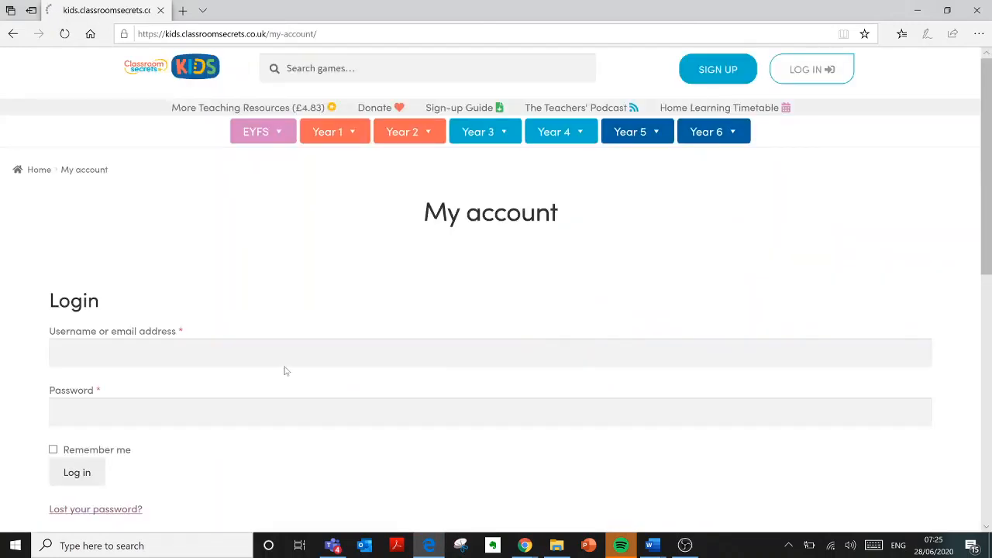
{"action": "left_click", "coordinate": [490, 353]}
{"action": "key", "text": "ctrl+v"}
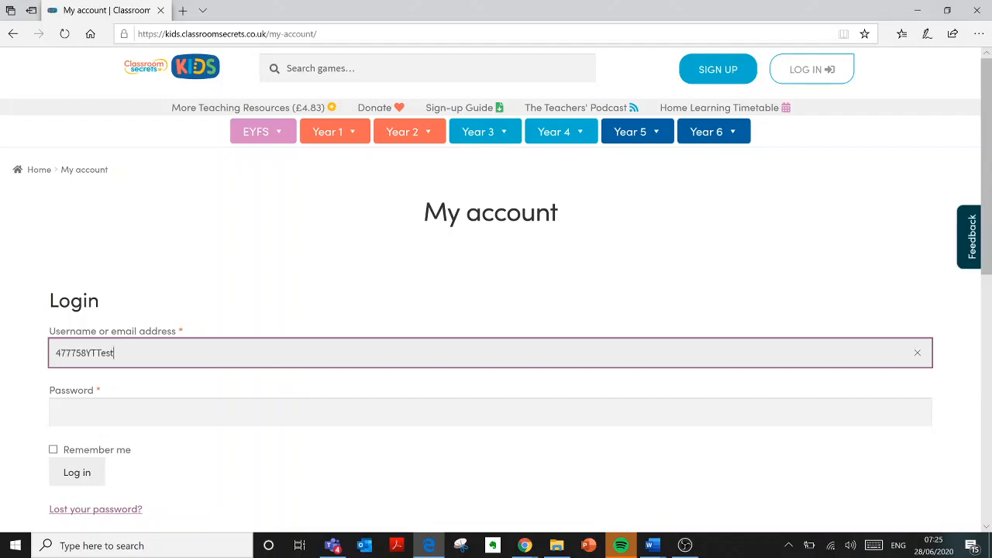
{"action": "key", "text": "Tab"}
{"action": "type", "text": "***"}
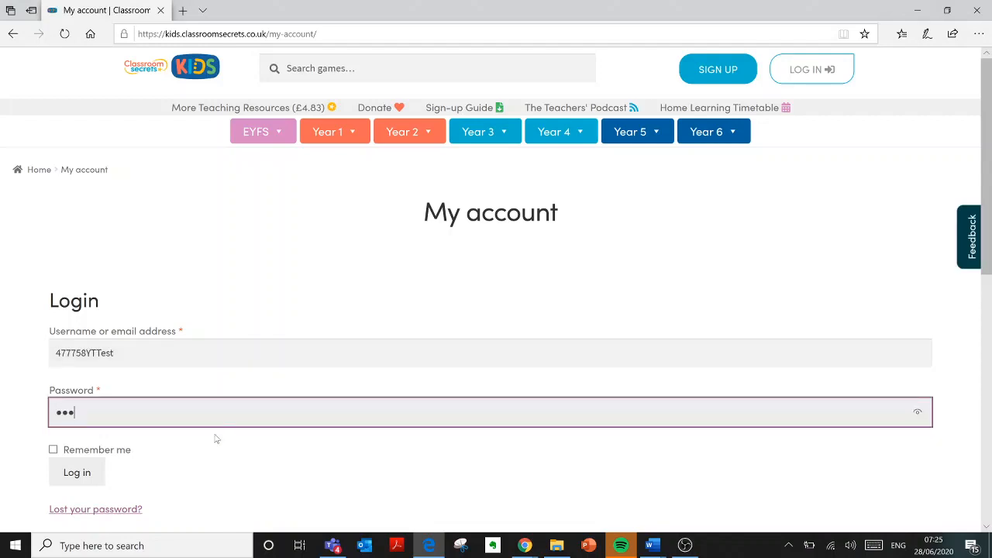
{"action": "left_click", "coordinate": [97, 471]}
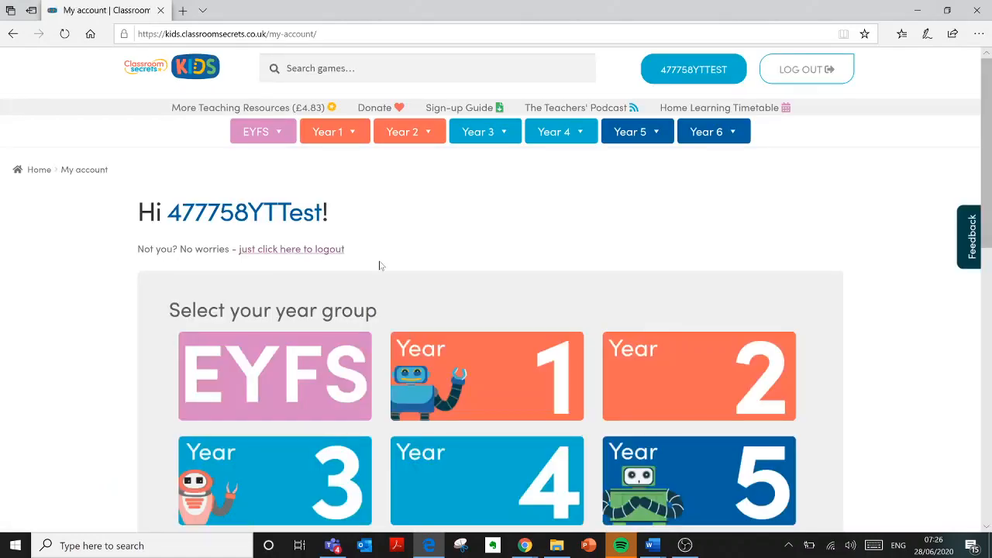
{"action": "mouse_move", "coordinate": [525, 545]}
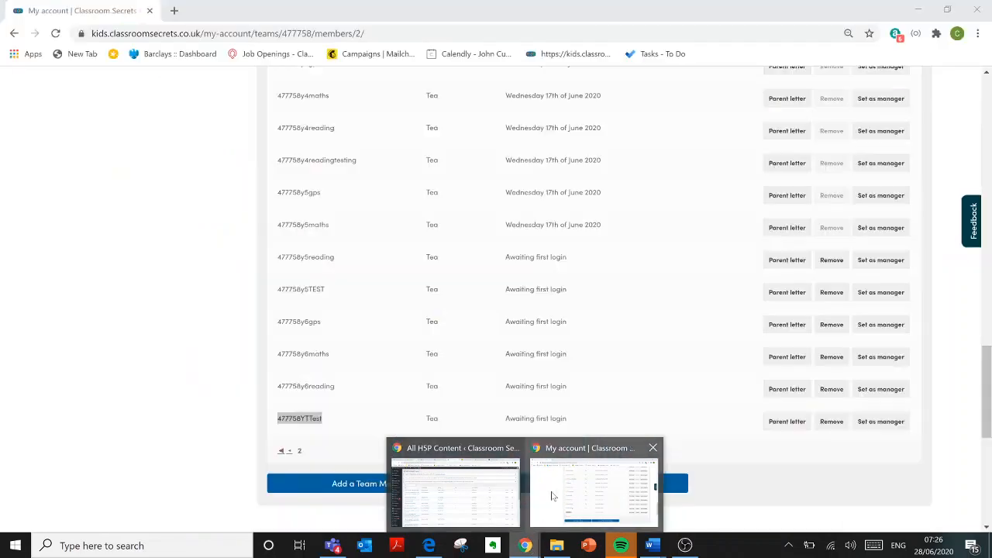
Step: Return to the teacher's Rileys Tests page in Chrome and bring the Programmes table into view
{"action": "left_click", "coordinate": [552, 496]}
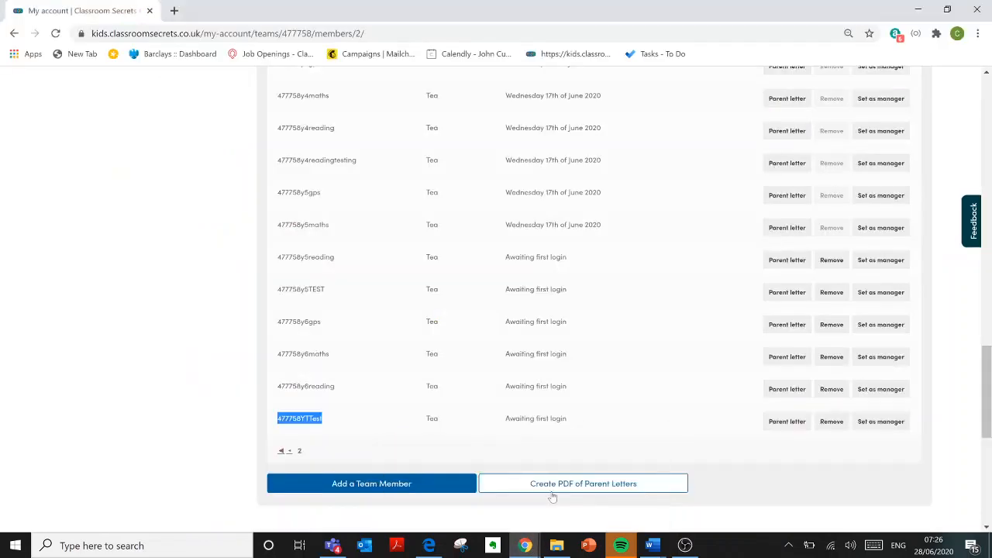
{"action": "left_click", "coordinate": [242, 258]}
{"action": "scroll", "coordinate": [262, 278], "scroll_direction": "up", "scroll_amount": 10}
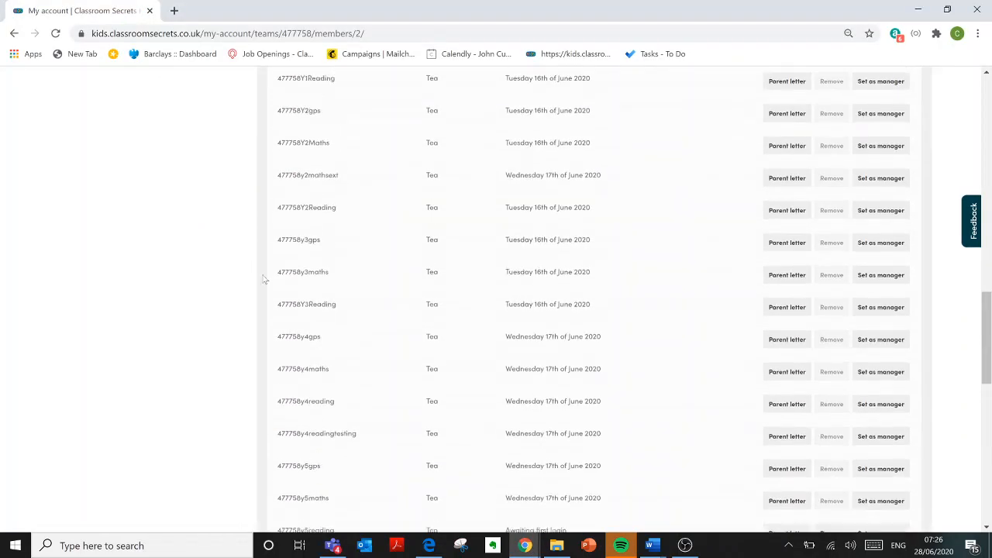
{"action": "scroll", "coordinate": [263, 279], "scroll_direction": "up", "scroll_amount": 7}
{"action": "scroll", "coordinate": [263, 279], "scroll_direction": "down", "scroll_amount": 4}
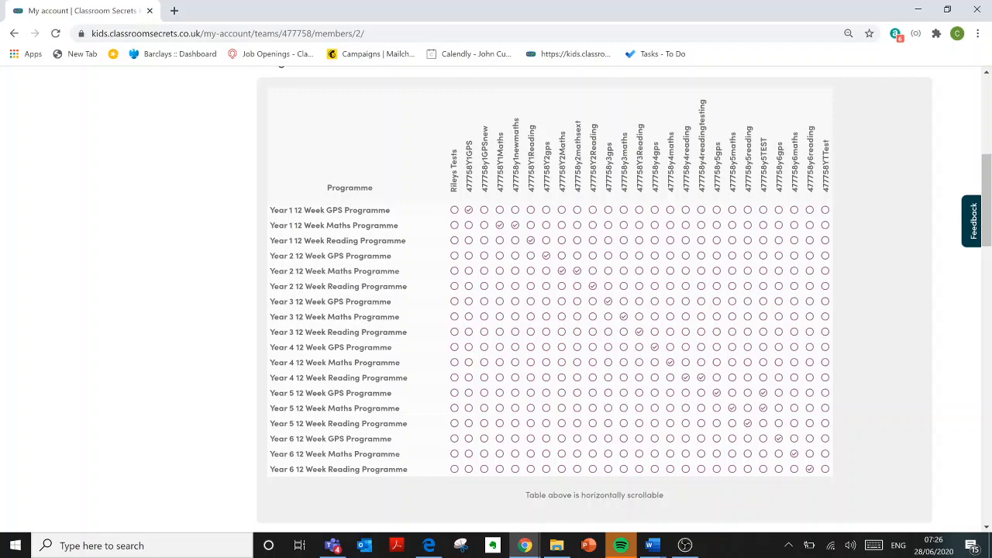
Step: Assign Year 4 12 Week GPS Programme to Rileys Tests, then untick it for one learner
{"action": "left_click", "coordinate": [454, 347]}
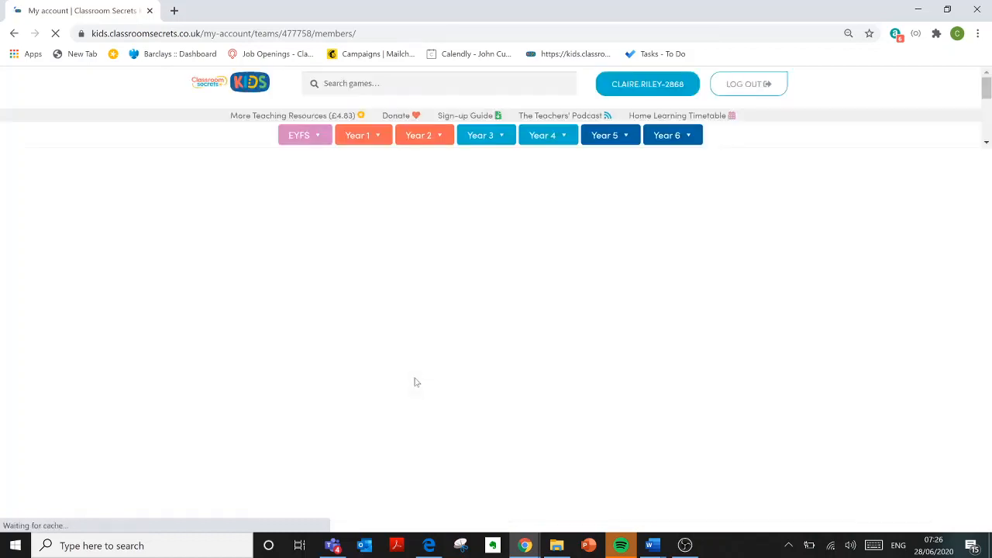
{"action": "scroll", "coordinate": [414, 381], "scroll_direction": "down", "scroll_amount": 6}
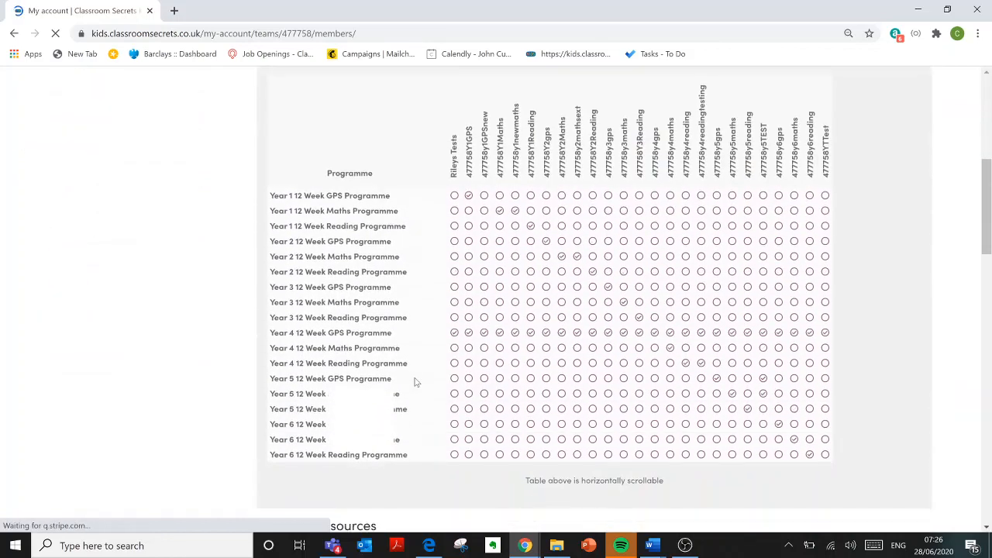
{"action": "scroll", "coordinate": [415, 381], "scroll_direction": "up", "scroll_amount": 1}
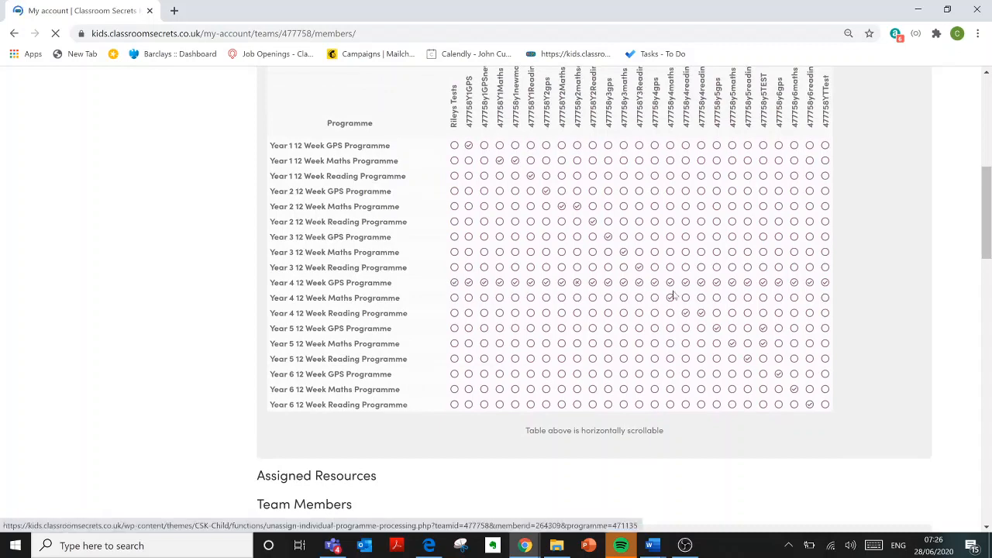
{"action": "scroll", "coordinate": [821, 274], "scroll_direction": "up", "scroll_amount": 1}
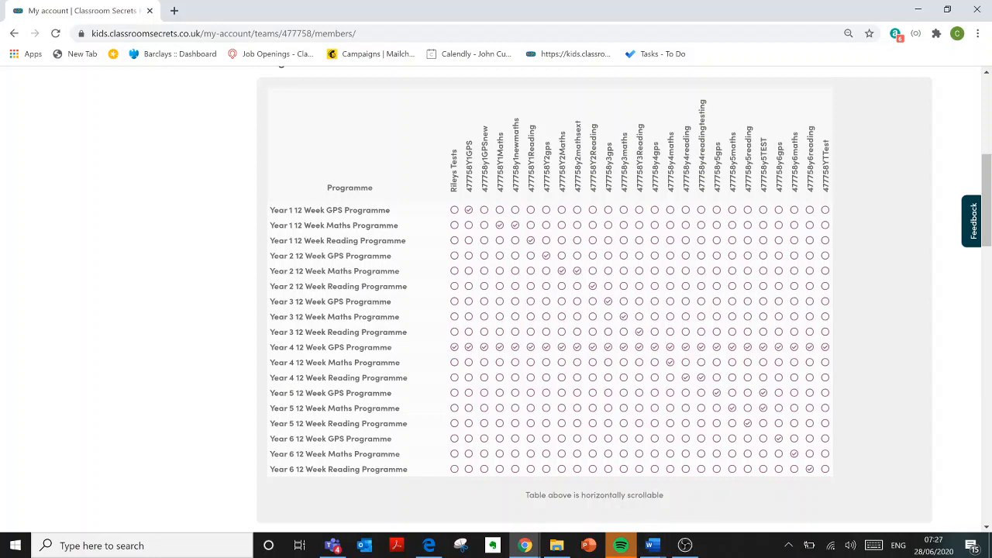
{"action": "left_click", "coordinate": [546, 348]}
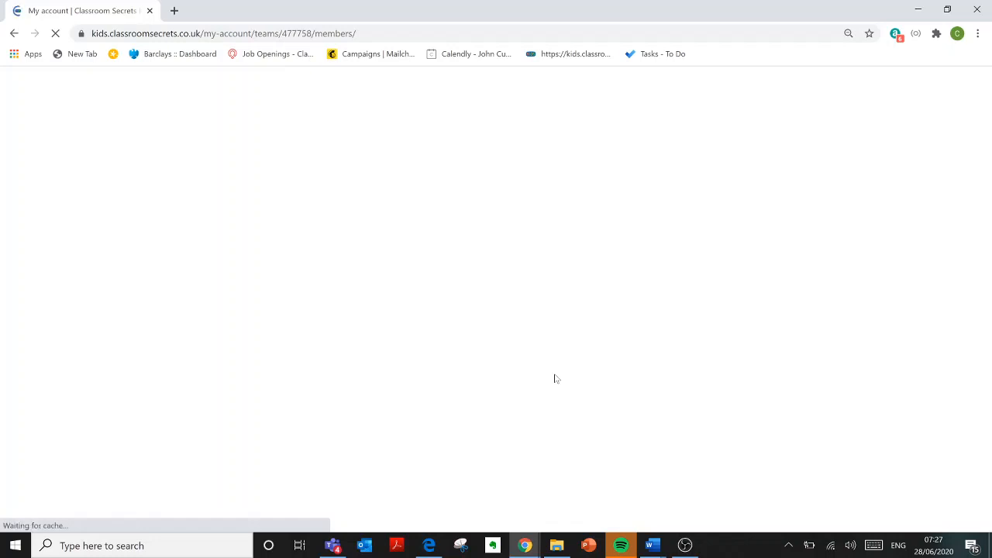
{"action": "scroll", "coordinate": [555, 378], "scroll_direction": "down", "scroll_amount": 5}
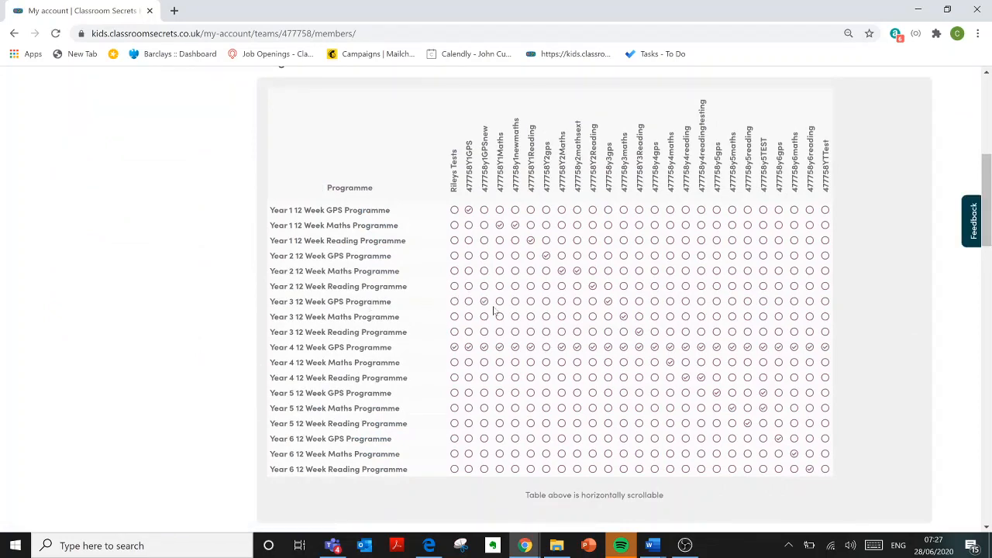
{"action": "left_click", "coordinate": [546, 303]}
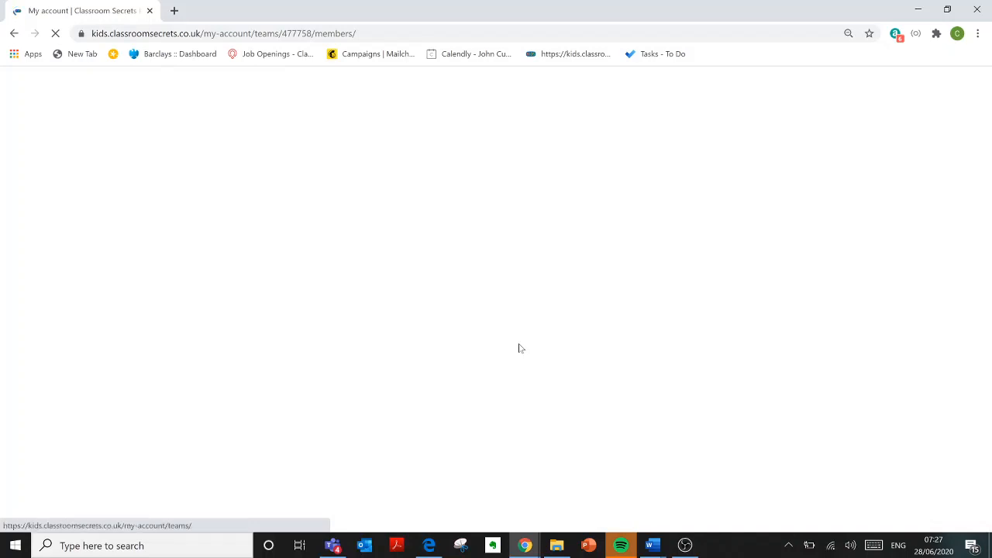
{"action": "scroll", "coordinate": [521, 349], "scroll_direction": "down", "scroll_amount": 3}
{"action": "scroll", "coordinate": [518, 349], "scroll_direction": "down", "scroll_amount": 3}
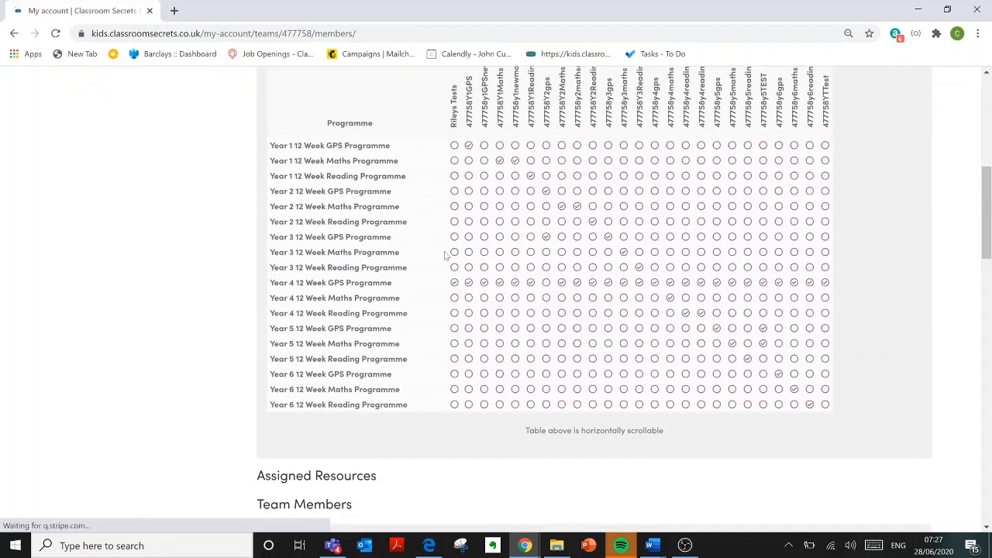
{"action": "left_click", "coordinate": [546, 237]}
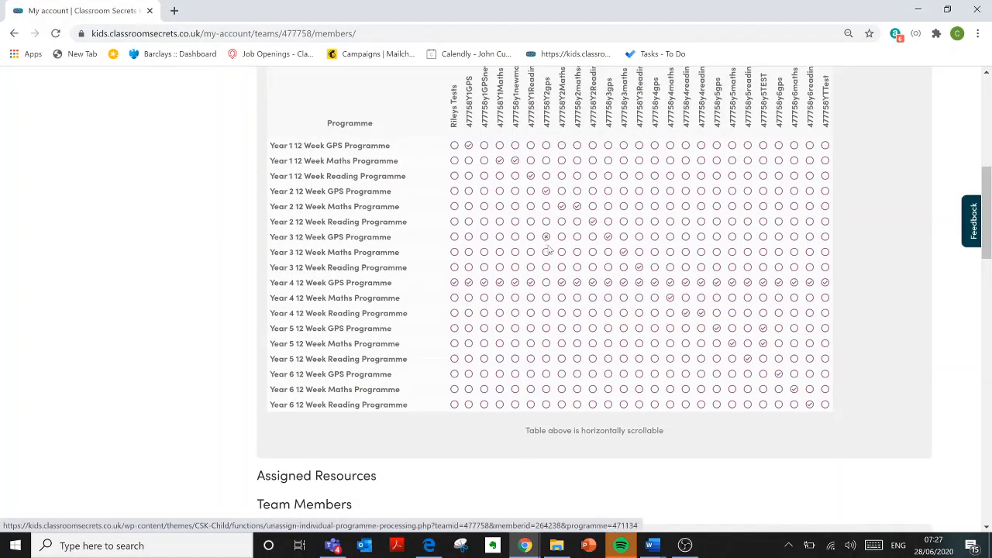
{"action": "left_click", "coordinate": [593, 313]}
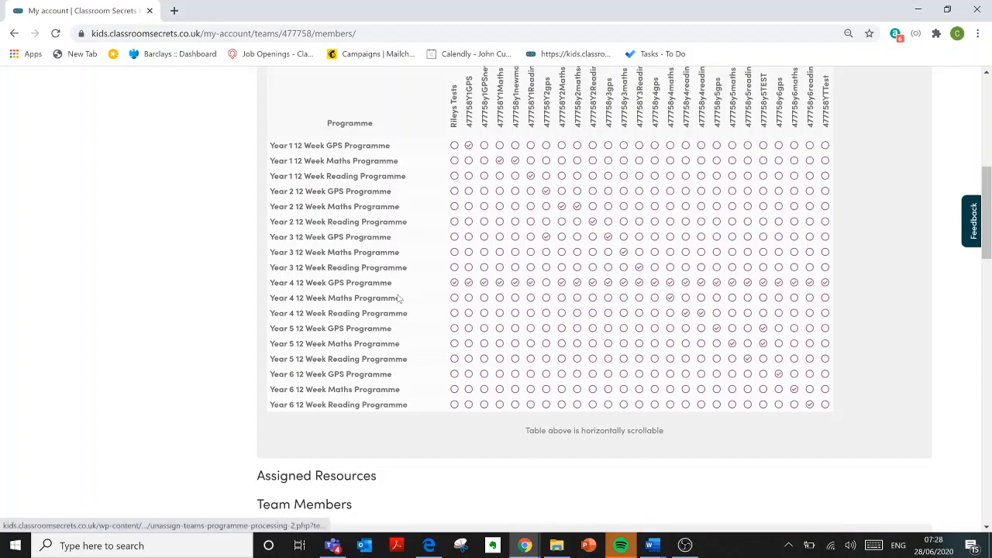
Step: Tick the Year 4 12 Week Maths and Reading Programmes for the whole Rileys Tests team
{"action": "left_click", "coordinate": [455, 299]}
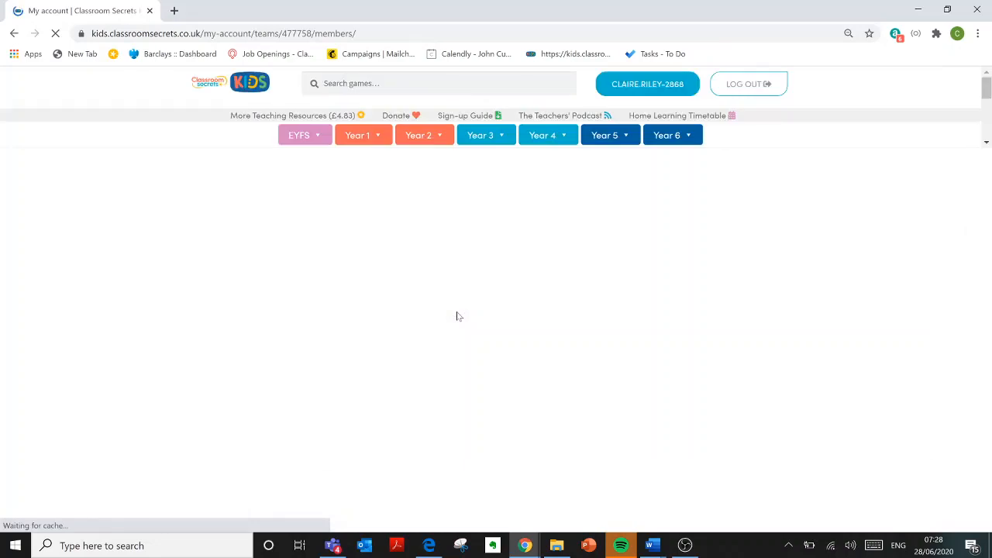
{"action": "scroll", "coordinate": [457, 318], "scroll_direction": "down", "scroll_amount": 6}
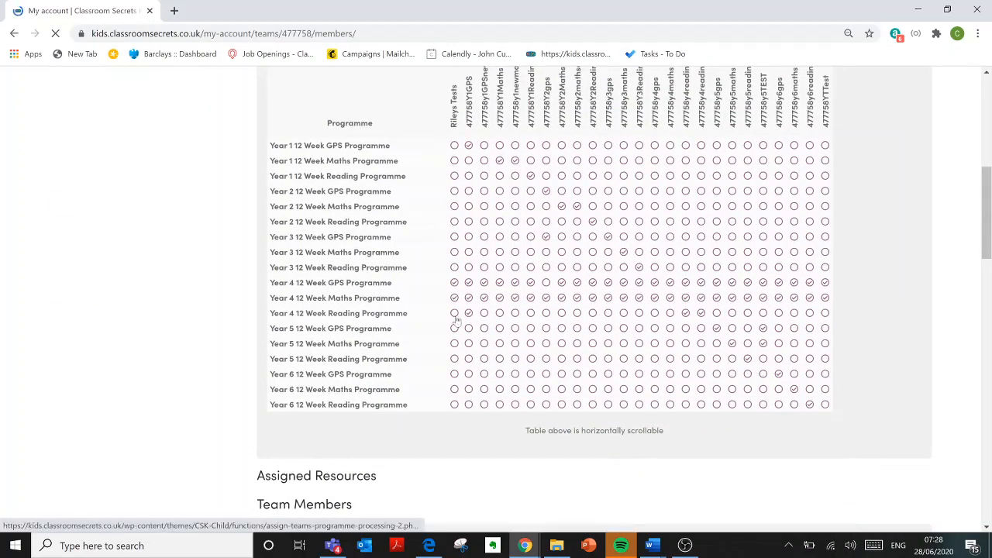
{"action": "left_click", "coordinate": [454, 313]}
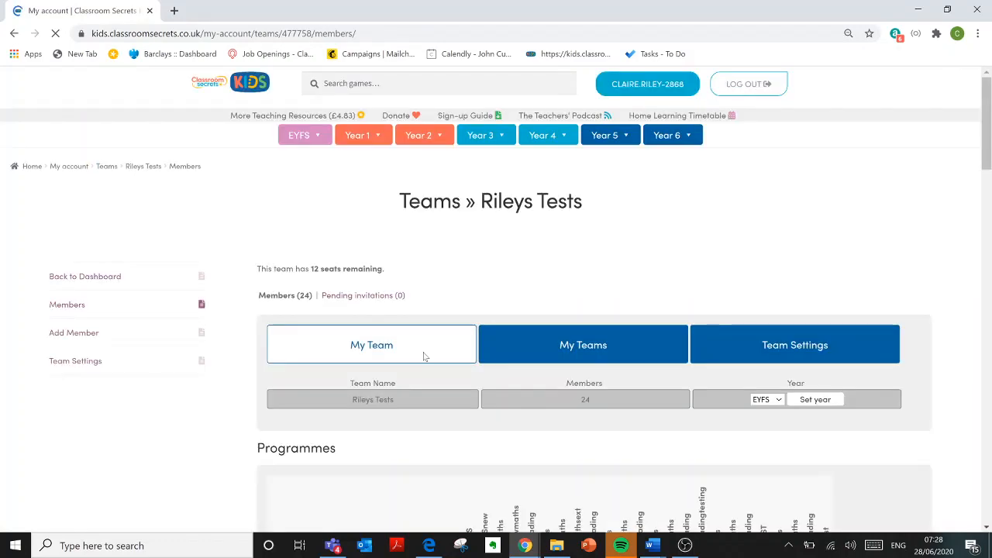
{"action": "scroll", "coordinate": [426, 354], "scroll_direction": "down", "scroll_amount": 6}
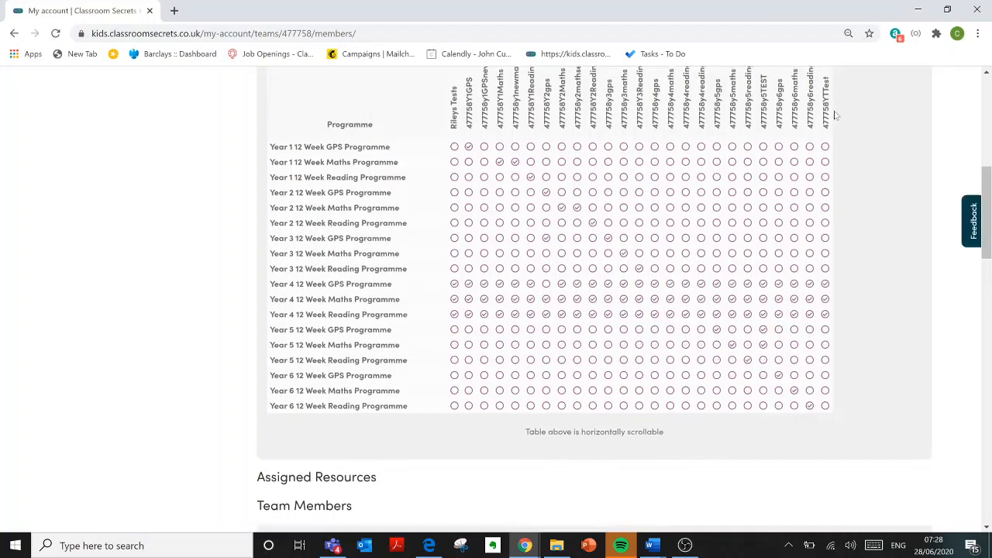
{"action": "scroll", "coordinate": [808, 224], "scroll_direction": "up", "scroll_amount": 1}
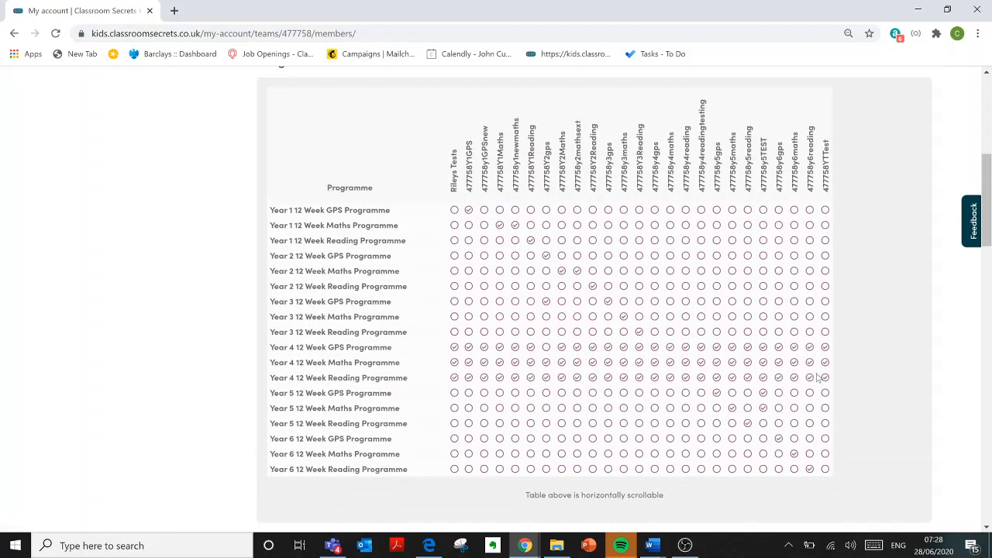
{"action": "left_click", "coordinate": [436, 548]}
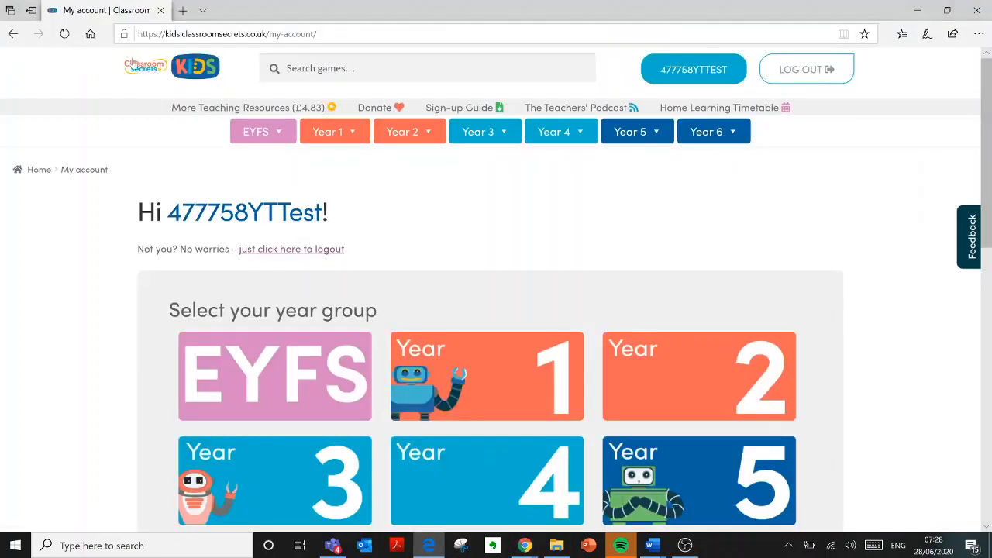
{"action": "left_click", "coordinate": [64, 34]}
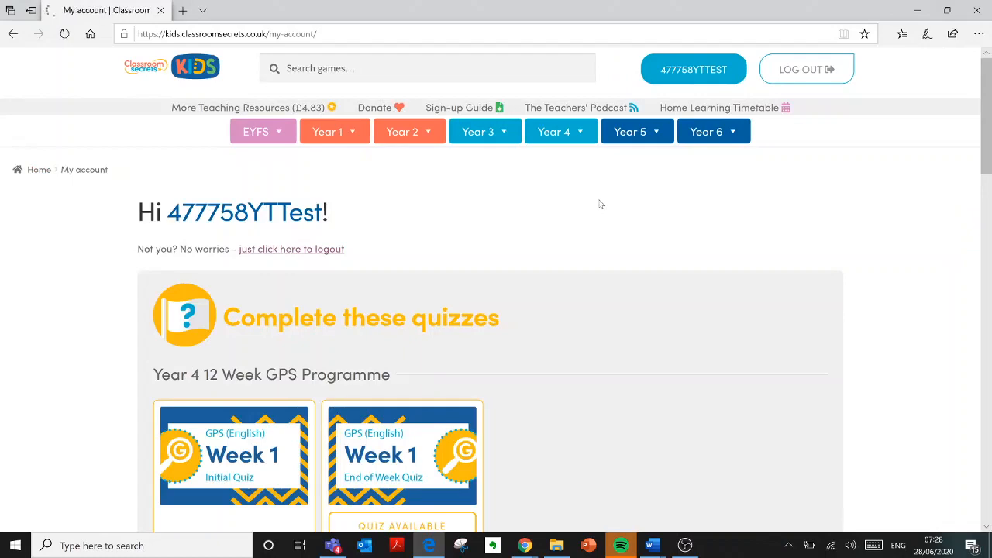
{"action": "scroll", "coordinate": [600, 203], "scroll_direction": "down", "scroll_amount": 2}
{"action": "scroll", "coordinate": [600, 204], "scroll_direction": "down", "scroll_amount": 4}
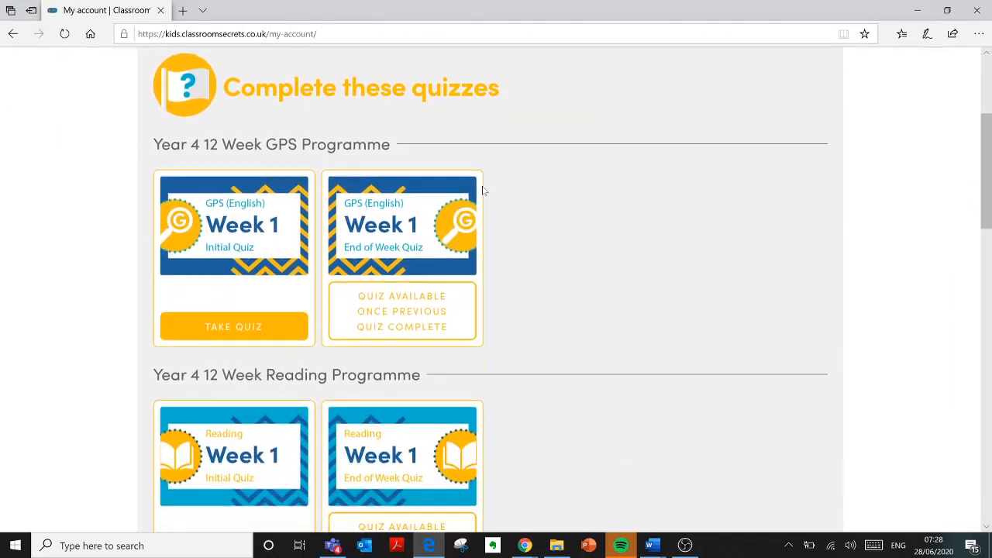
{"action": "scroll", "coordinate": [349, 217], "scroll_direction": "up", "scroll_amount": 4}
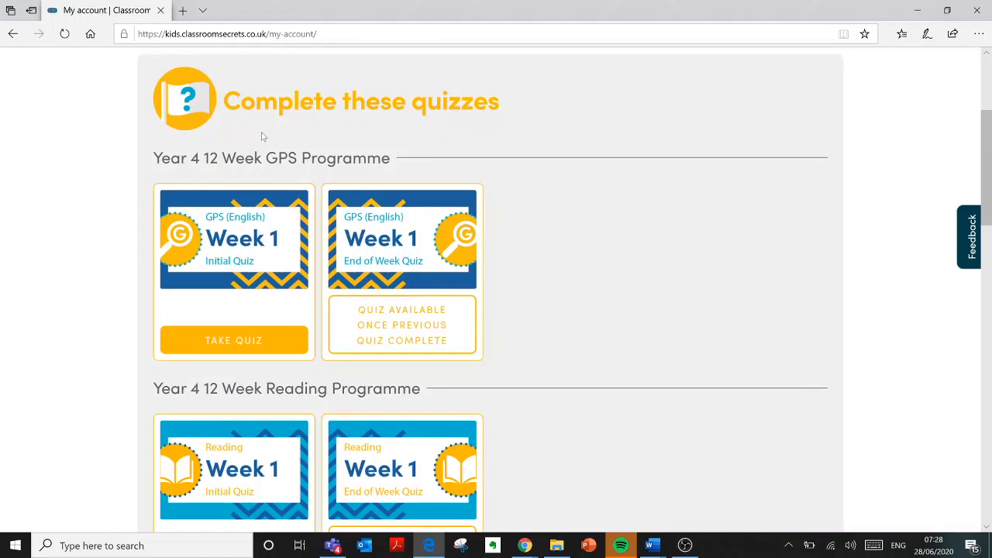
{"action": "scroll", "coordinate": [509, 204], "scroll_direction": "down", "scroll_amount": 3}
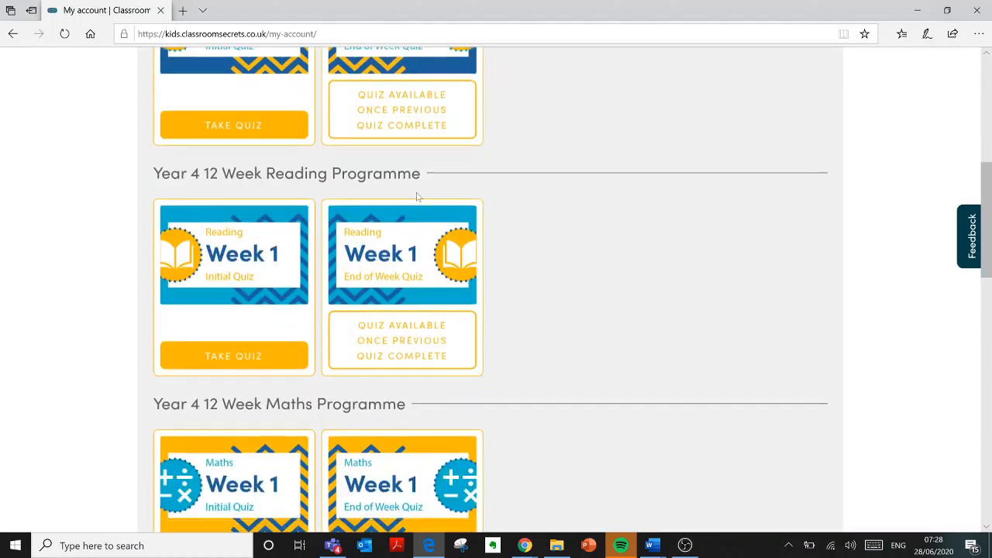
{"action": "scroll", "coordinate": [393, 231], "scroll_direction": "down", "scroll_amount": 2}
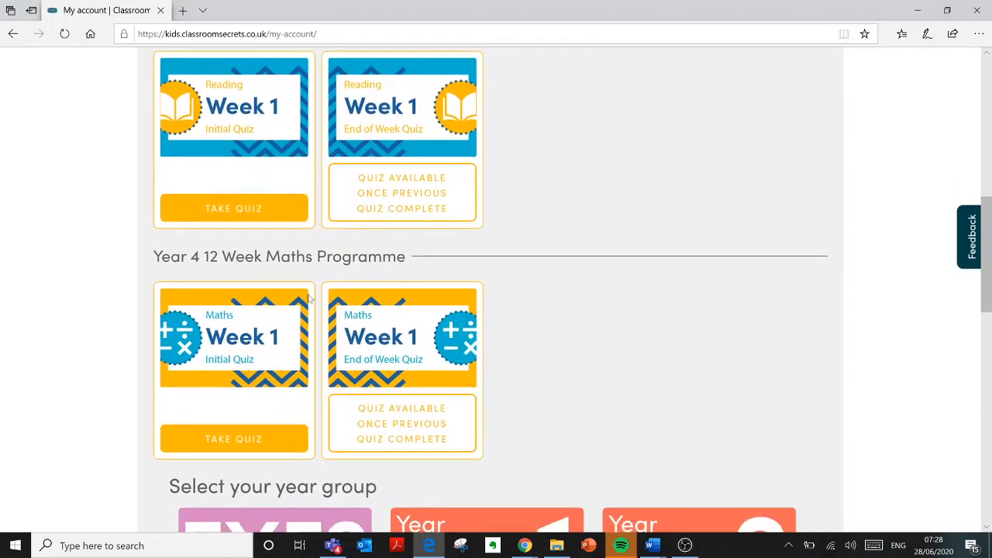
{"action": "scroll", "coordinate": [346, 306], "scroll_direction": "up", "scroll_amount": 3}
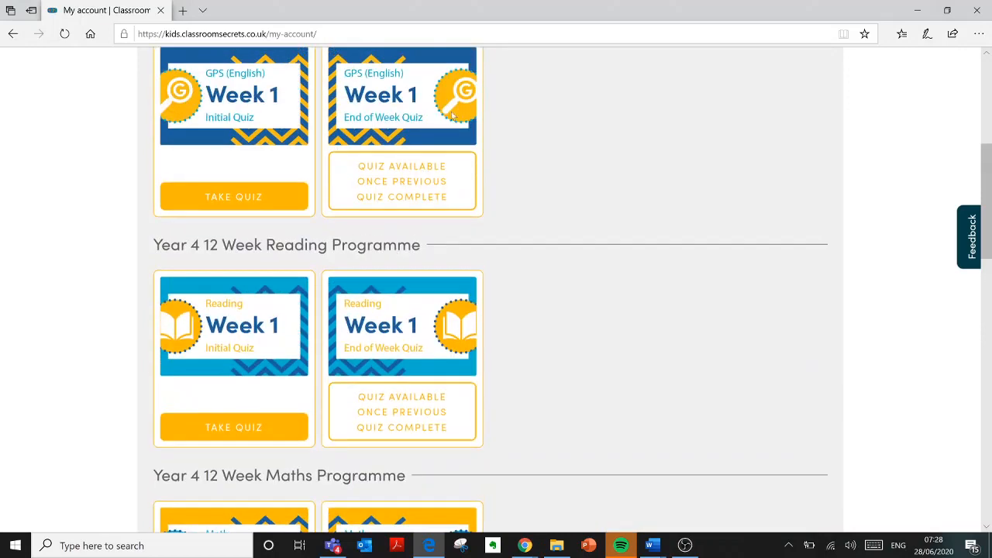
{"action": "scroll", "coordinate": [364, 332], "scroll_direction": "down", "scroll_amount": 2}
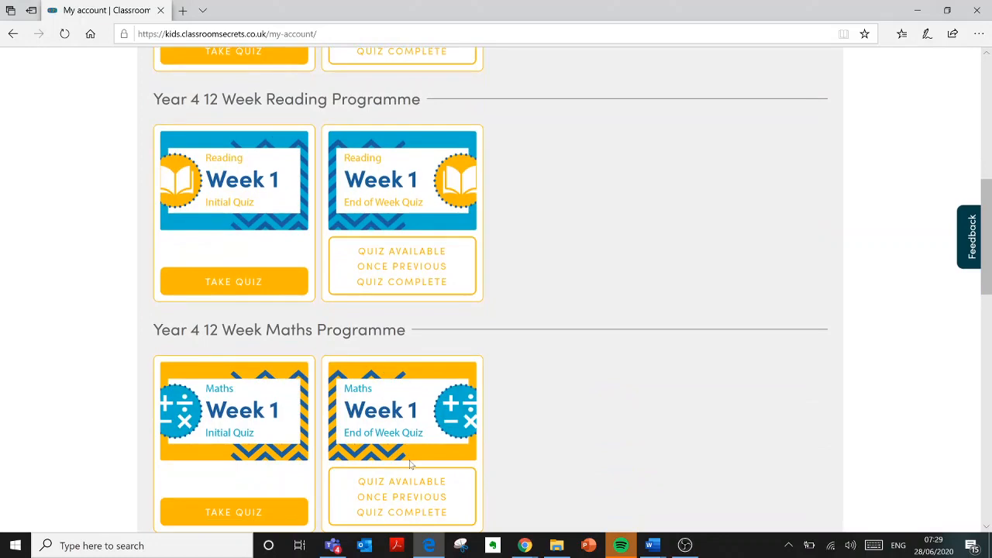
{"action": "scroll", "coordinate": [410, 464], "scroll_direction": "up", "scroll_amount": 3}
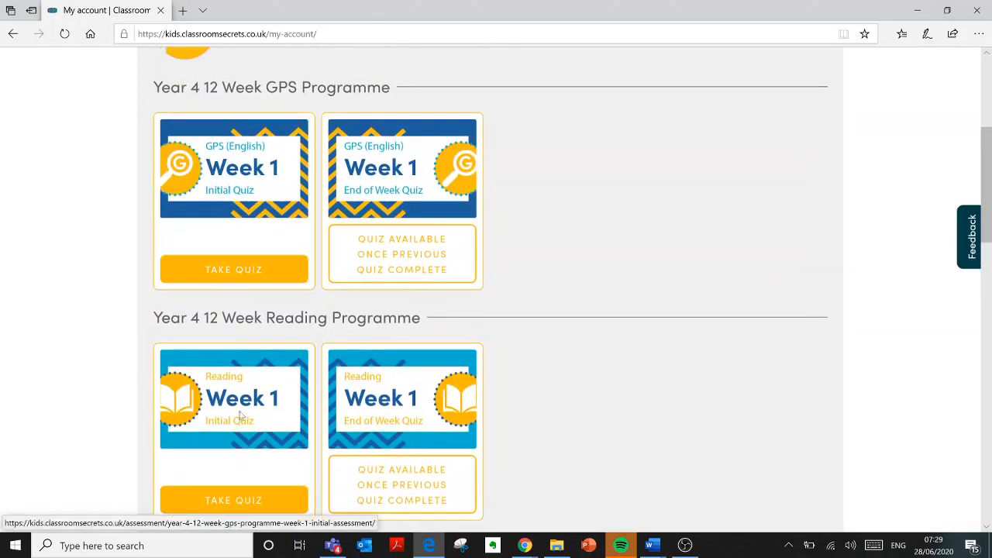
{"action": "scroll", "coordinate": [245, 417], "scroll_direction": "down", "scroll_amount": 3}
{"action": "scroll", "coordinate": [237, 450], "scroll_direction": "up", "scroll_amount": 1}
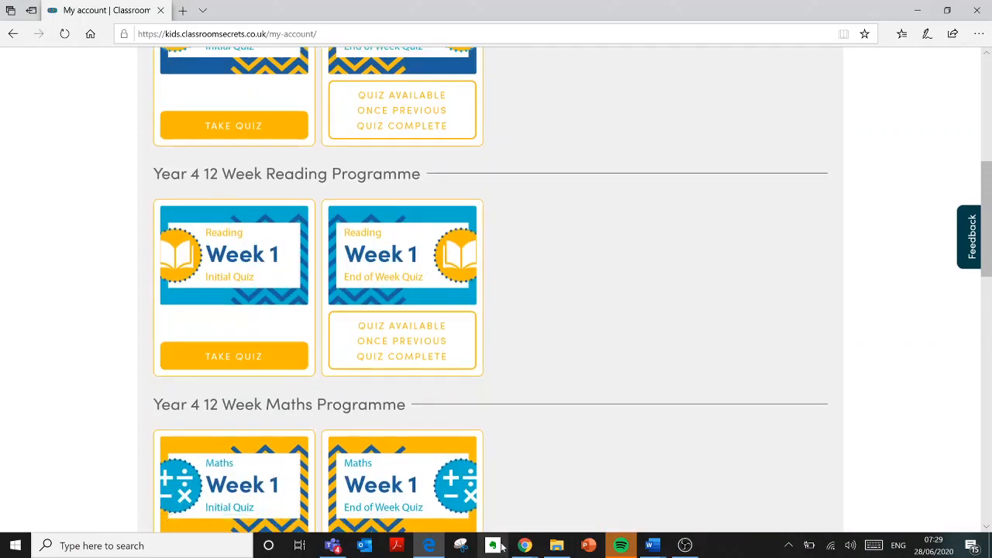
{"action": "left_click", "coordinate": [525, 545]}
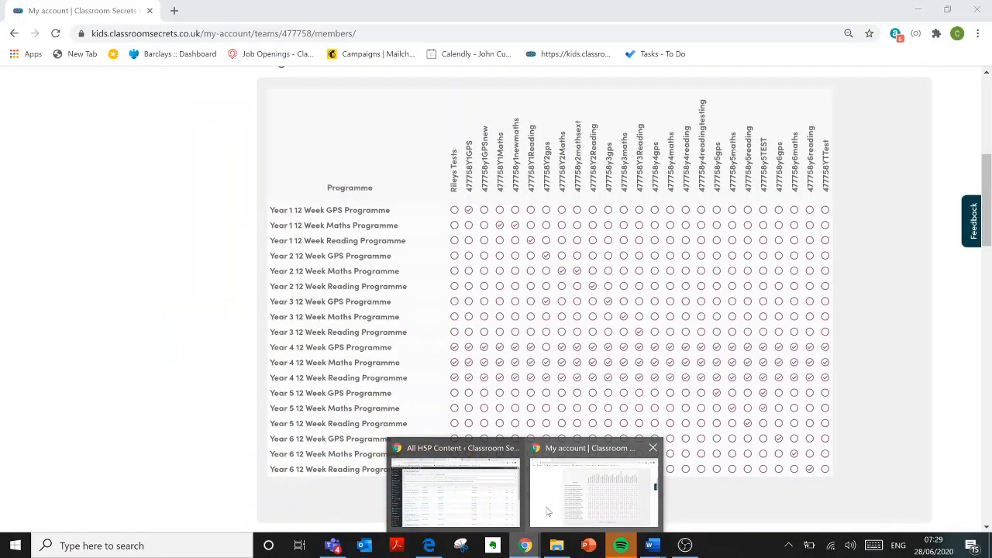
{"action": "left_click", "coordinate": [547, 511]}
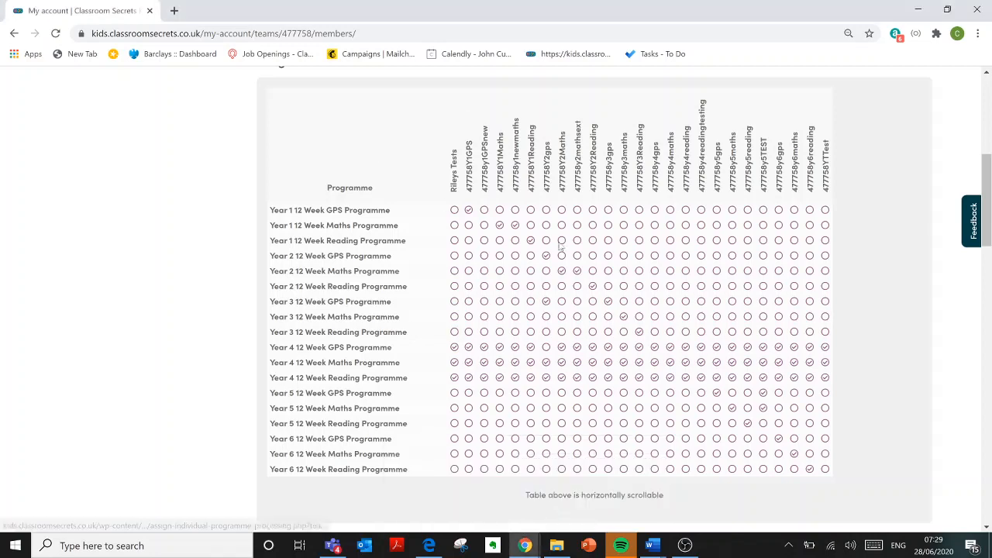